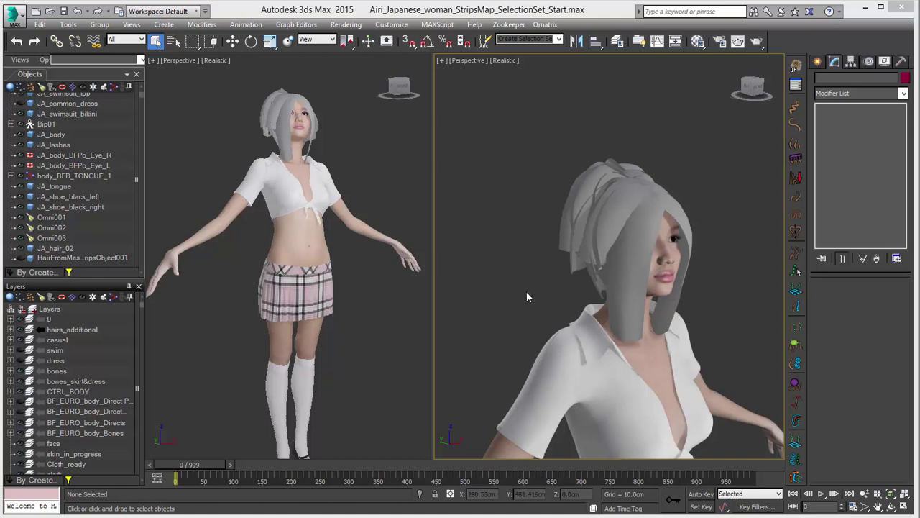
Select the JA_hair_02 strip mesh on the character's head and examine it up close.
{"action": "left_click", "coordinate": [646, 227]}
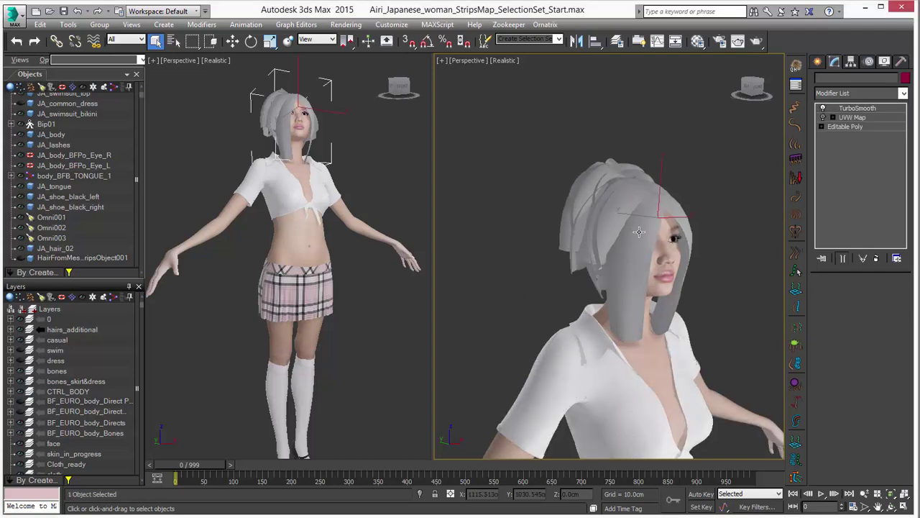
{"action": "mouse_move", "coordinate": [714, 300]}
{"action": "middle_mouse_down", "text": "alt"}
{"action": "mouse_move", "coordinate": [547, 299]}
{"action": "mouse_move", "coordinate": [708, 296]}
{"action": "mouse_move", "coordinate": [714, 306]}
{"action": "middle_mouse_up", "text": "alt"}
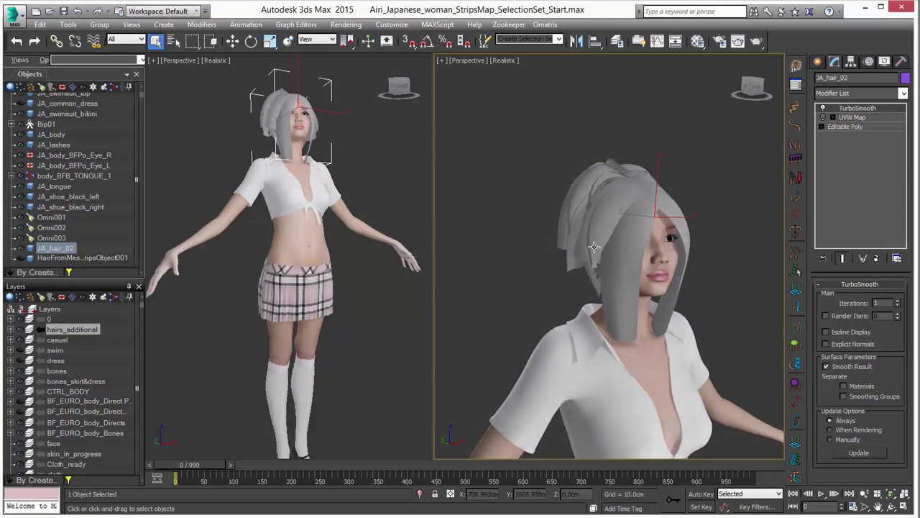
{"action": "scroll", "coordinate": [615, 304], "scroll_direction": "up", "scroll_amount": 2}
{"action": "scroll", "coordinate": [564, 282], "scroll_direction": "down", "scroll_amount": 2}
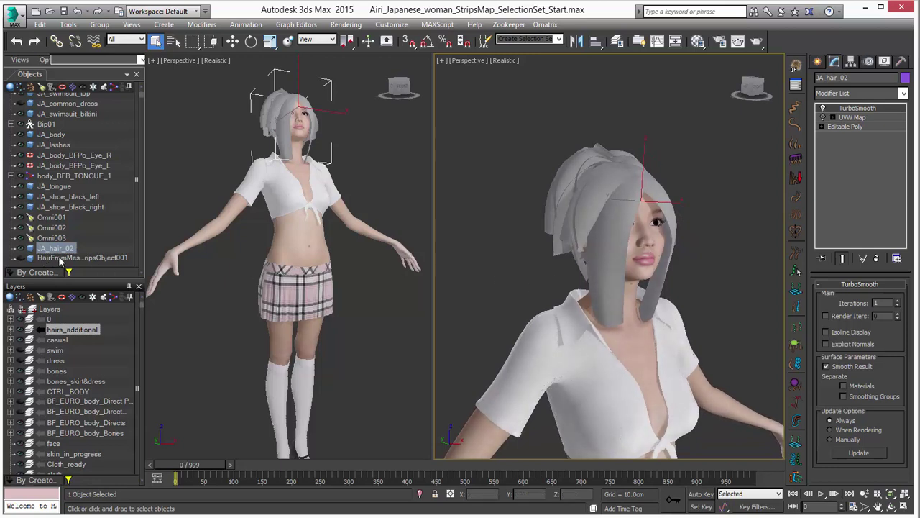
Select HairFromMeshStripsObject001, view its strands in place of JA_hair_02, and switch the display back to the mesh.
{"action": "left_click", "coordinate": [55, 258]}
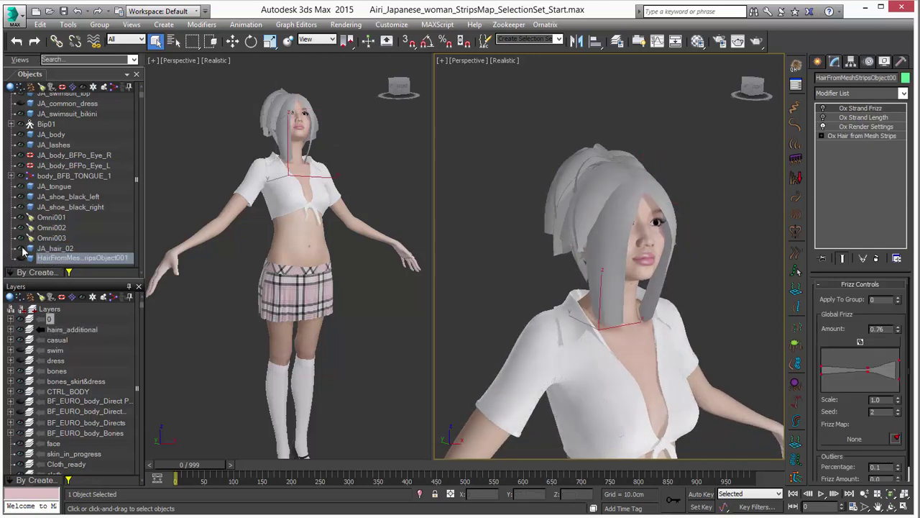
{"action": "left_click", "coordinate": [21, 248]}
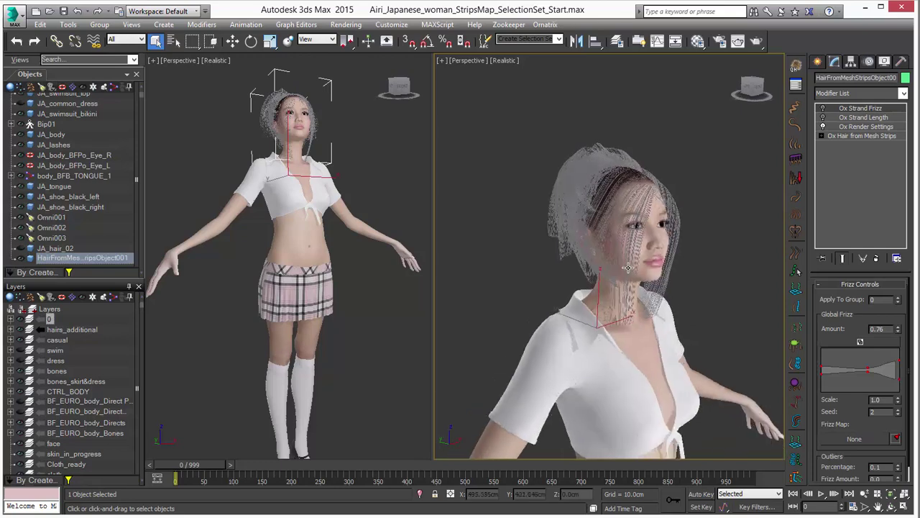
{"action": "middle_click_drag", "start_coordinate": [628, 267], "coordinate": [608, 271], "text": "alt"}
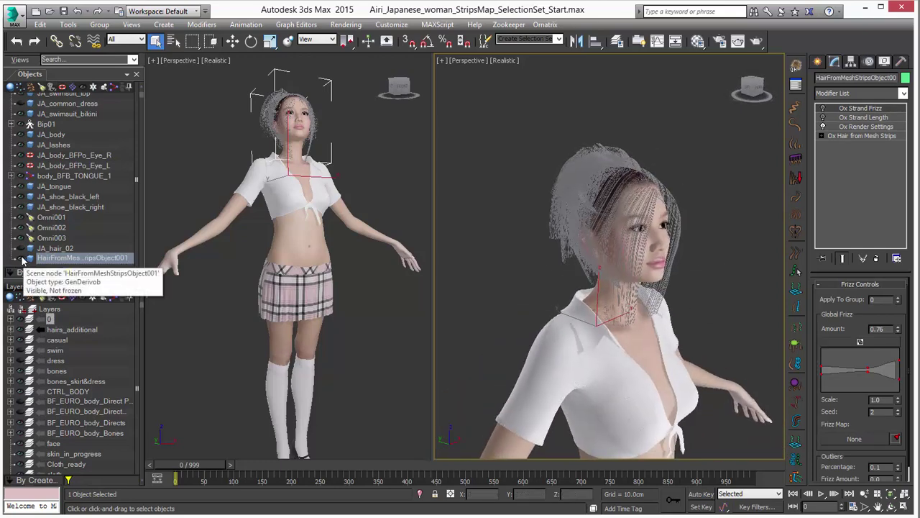
{"action": "left_click", "coordinate": [21, 257]}
{"action": "left_click", "coordinate": [21, 248]}
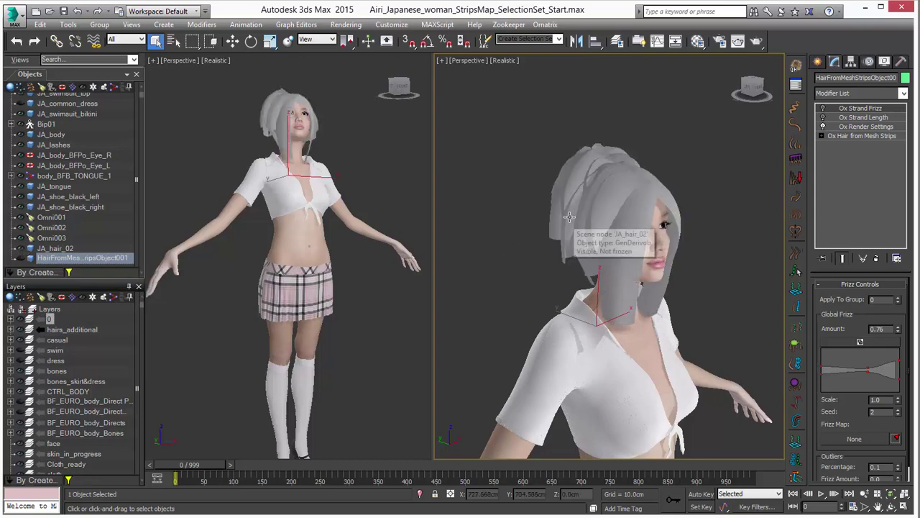
Show the 01 - Default material's map in the viewport and set its self-illumination to 100.
{"action": "key", "text": "m"}
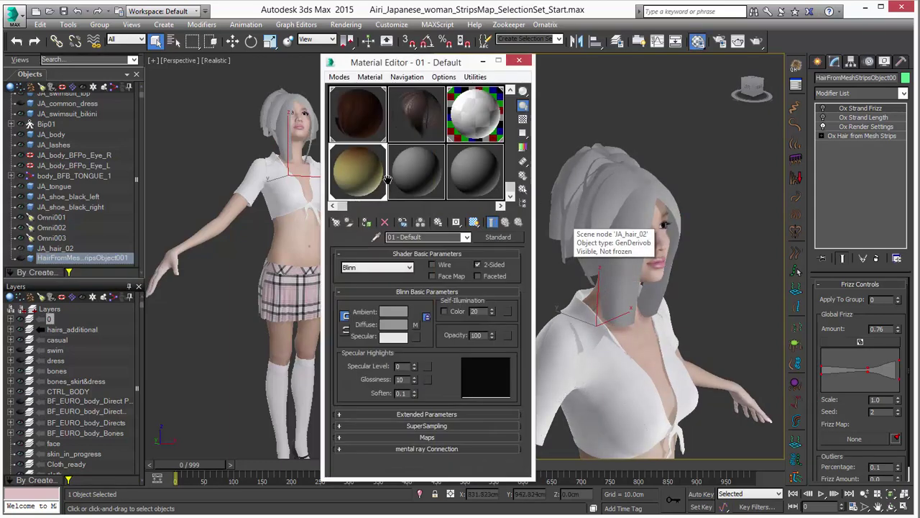
{"action": "left_click", "coordinate": [474, 222]}
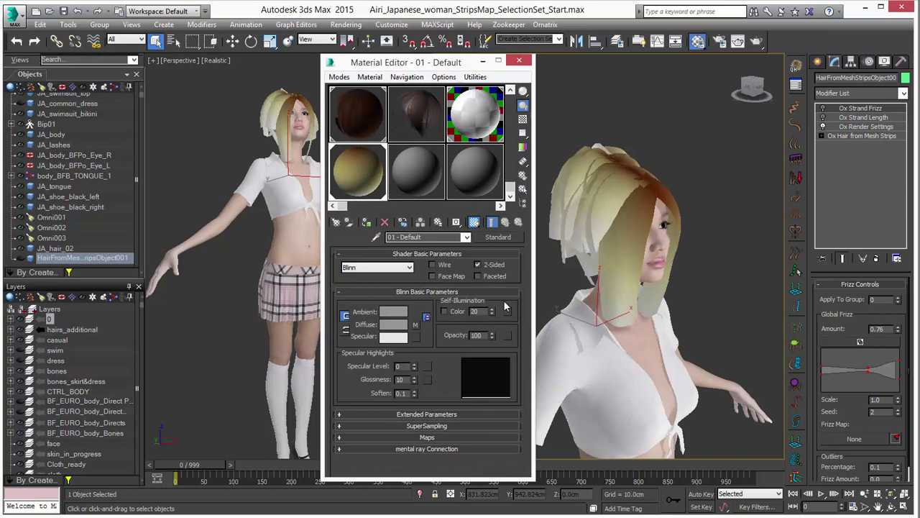
{"action": "left_click_drag", "start_coordinate": [490, 286], "coordinate": [490, 264]}
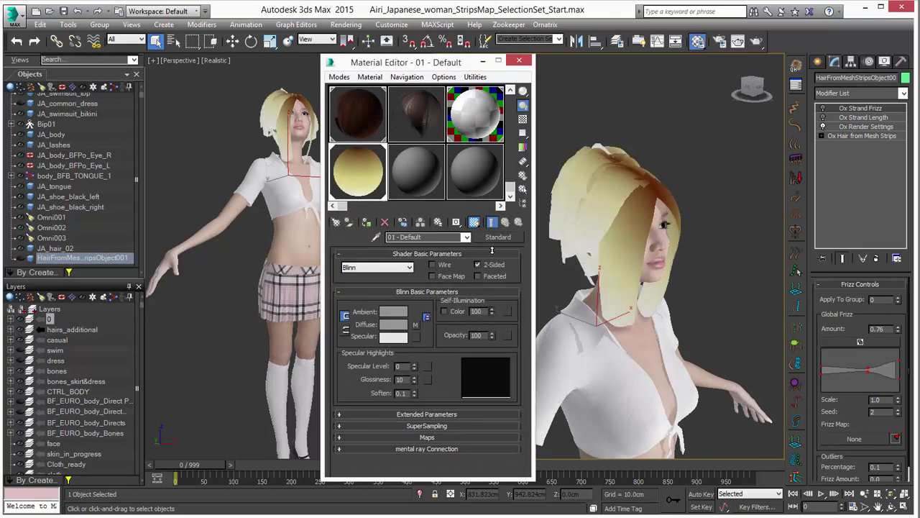
Display the hair strands instead of JA_hair_02 and check the Ox Hair from Mesh Strips texturing settings for inheriting UVs from the strips.
{"action": "middle_click_drag", "start_coordinate": [738, 259], "coordinate": [769, 257], "text": "alt"}
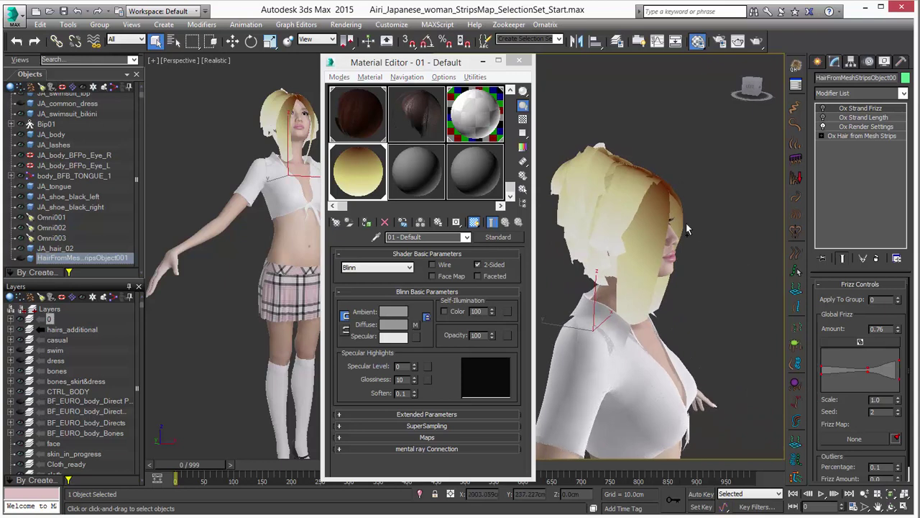
{"action": "scroll", "coordinate": [666, 208], "scroll_direction": "up", "scroll_amount": 3}
{"action": "middle_click_drag", "start_coordinate": [665, 209], "coordinate": [656, 171], "text": "alt"}
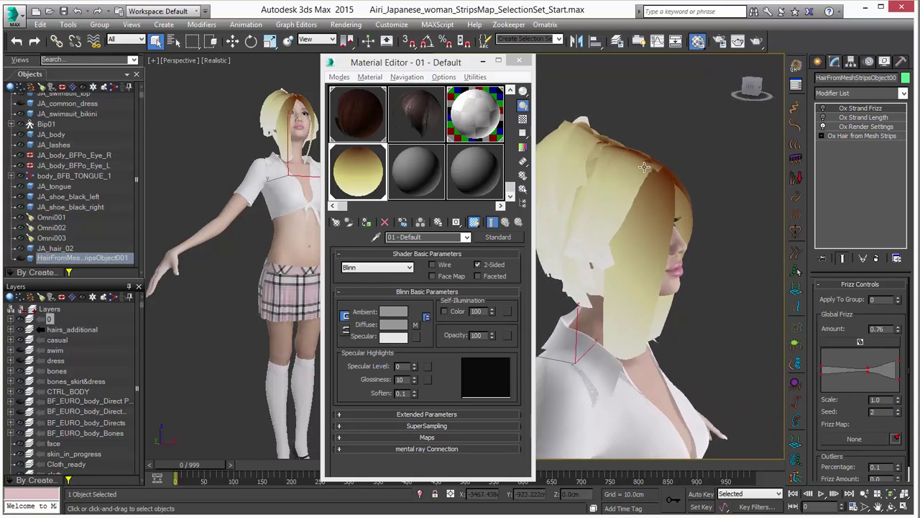
{"action": "middle_click_drag", "start_coordinate": [637, 266], "coordinate": [589, 273], "text": "alt"}
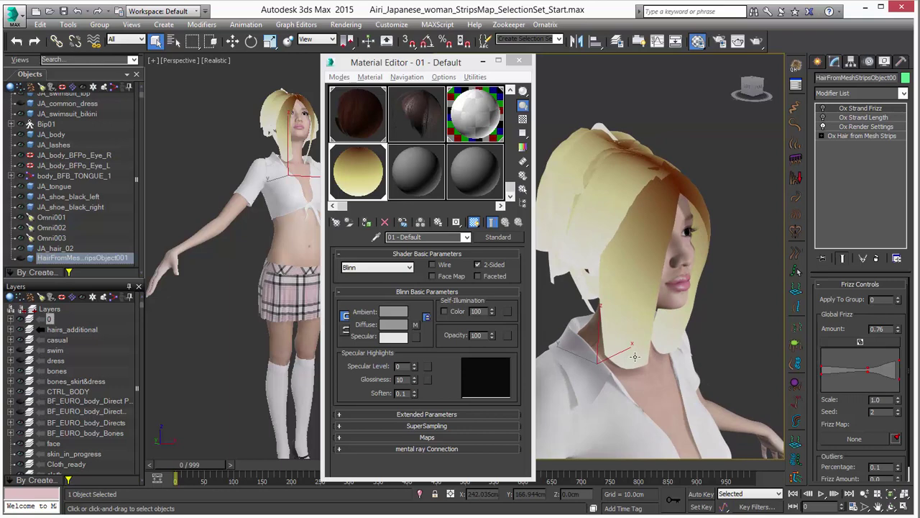
{"action": "mouse_move", "coordinate": [763, 297]}
{"action": "middle_mouse_down", "text": "alt"}
{"action": "mouse_move", "coordinate": [622, 305]}
{"action": "mouse_move", "coordinate": [775, 305]}
{"action": "middle_mouse_up", "text": "alt"}
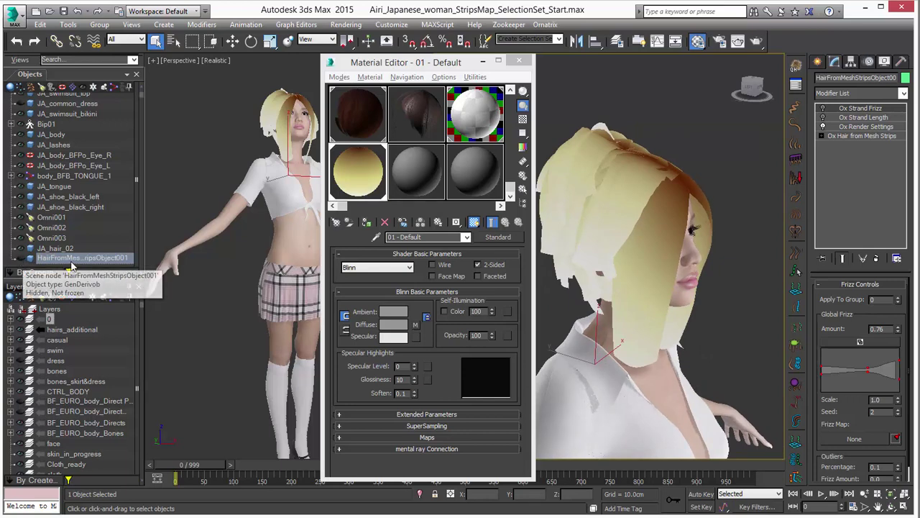
{"action": "left_click", "coordinate": [20, 248]}
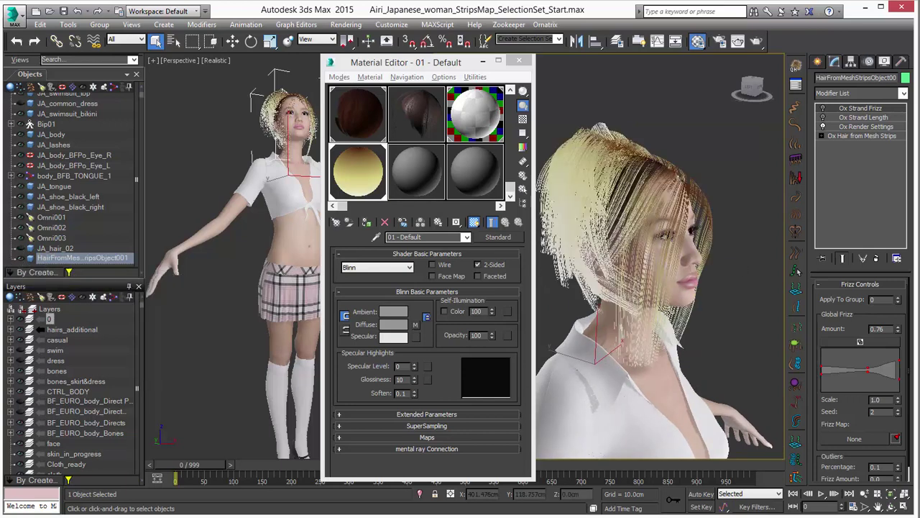
{"action": "left_click", "coordinate": [859, 136]}
{"action": "scroll", "coordinate": [834, 388], "scroll_direction": "down", "scroll_amount": 3}
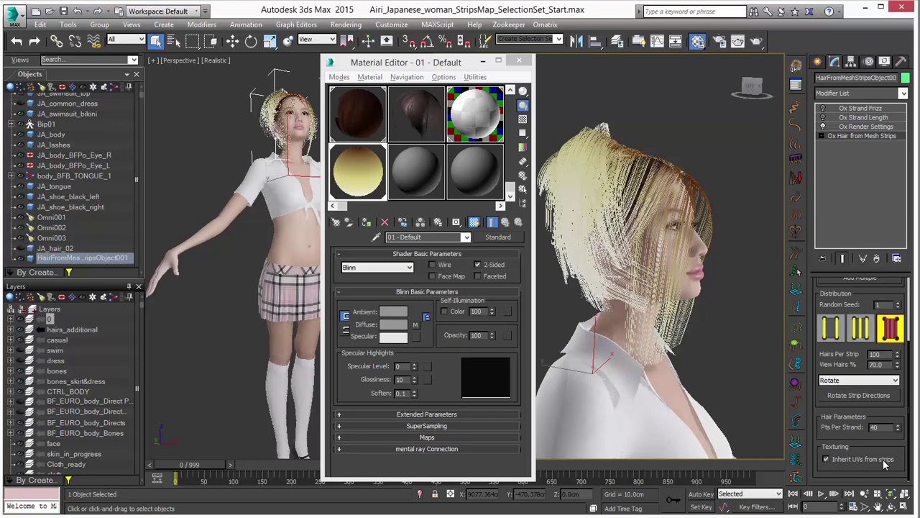
{"action": "middle_click_drag", "start_coordinate": [713, 239], "coordinate": [728, 260], "text": "alt"}
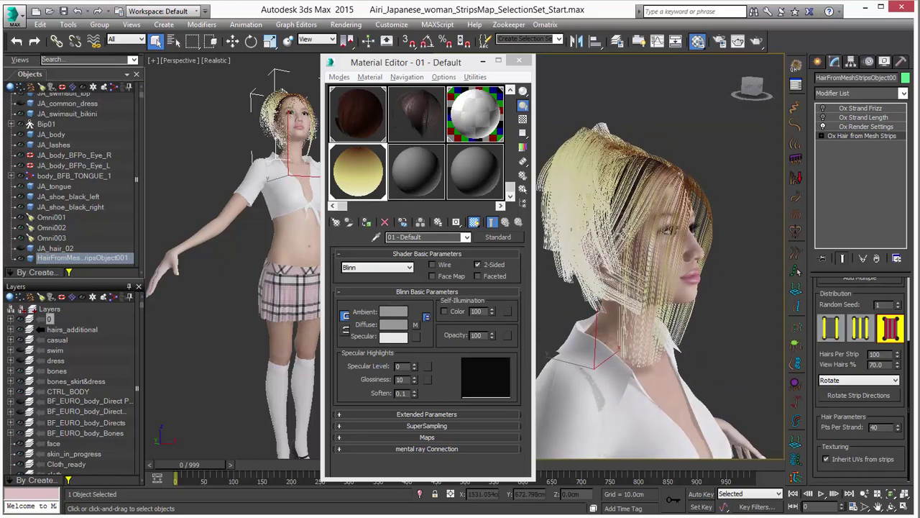
Display JA_hair_02 instead of the strands and turn on its planar UVW Map modifier.
{"action": "left_click", "coordinate": [21, 257]}
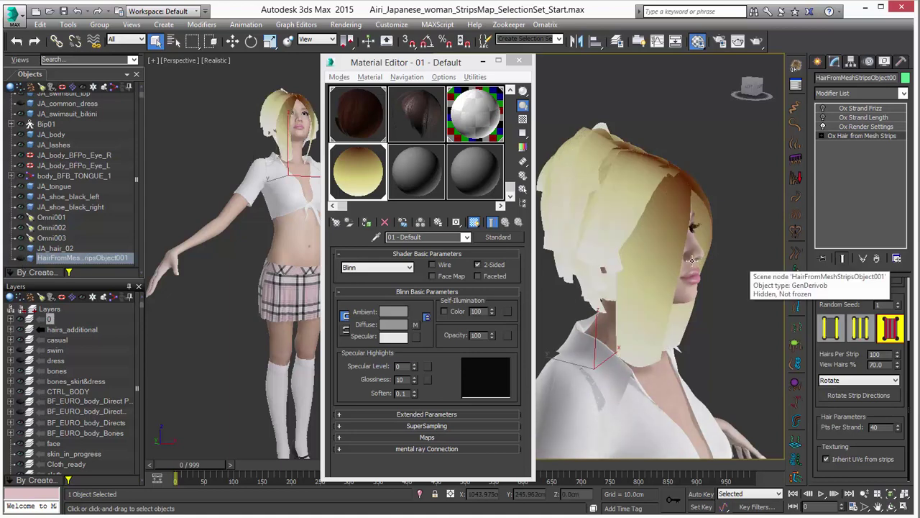
{"action": "middle_click_drag", "start_coordinate": [692, 260], "coordinate": [709, 259], "text": "alt"}
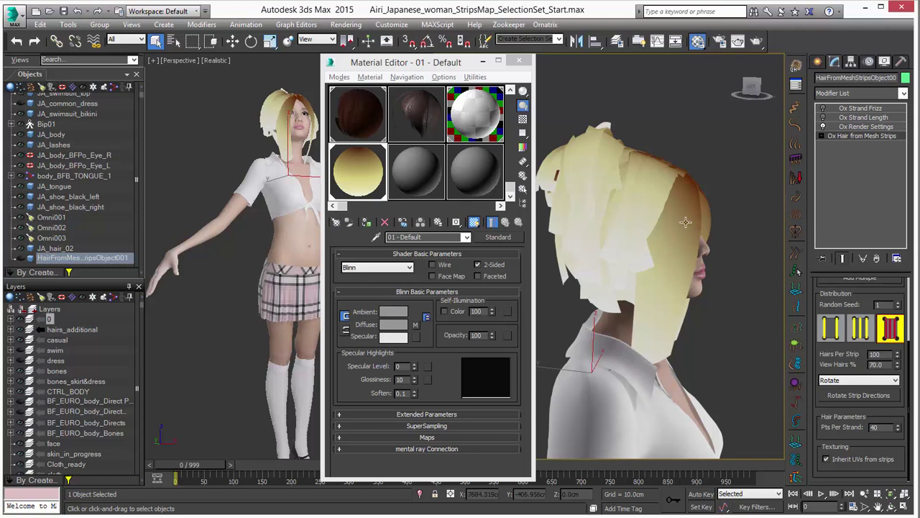
{"action": "left_click", "coordinate": [520, 61]}
{"action": "left_click", "coordinate": [603, 162]}
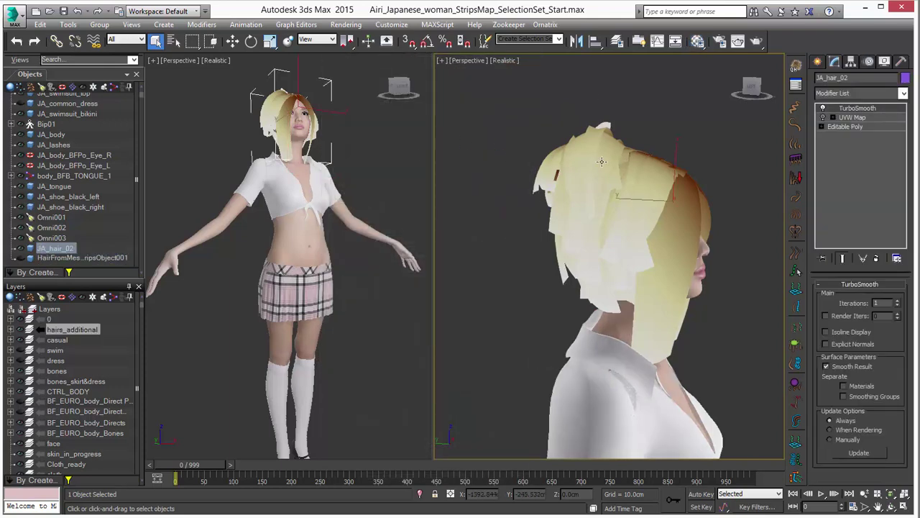
{"action": "left_click", "coordinate": [823, 118]}
{"action": "left_click", "coordinate": [853, 117]}
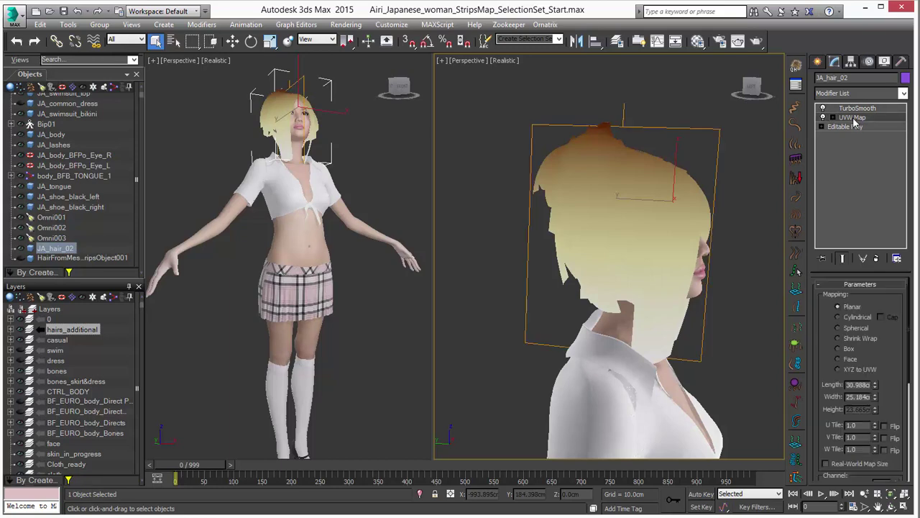
{"action": "middle_click_drag", "start_coordinate": [612, 244], "coordinate": [665, 253], "text": "alt"}
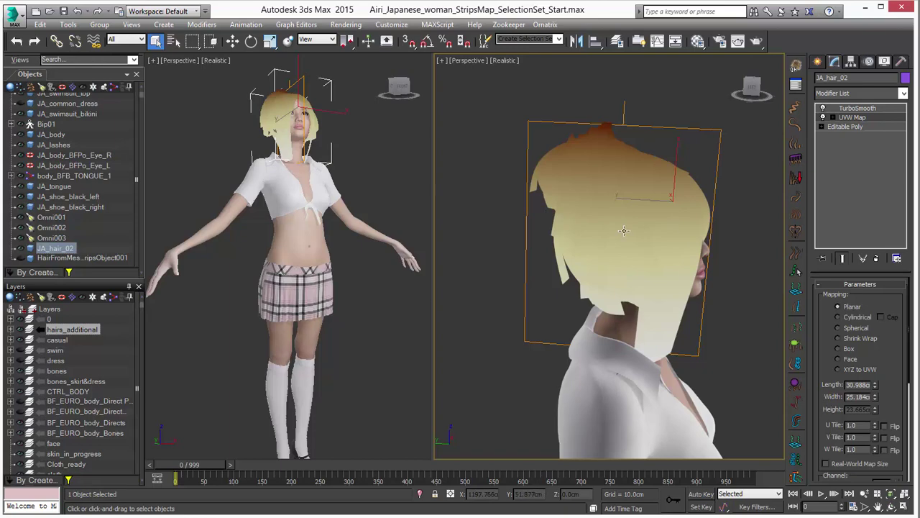
Add flags to the 01 - Default material's diffuse Gradient Ramp near position 36 and color the middle one magenta (222, 0, 255).
{"action": "key", "text": "m"}
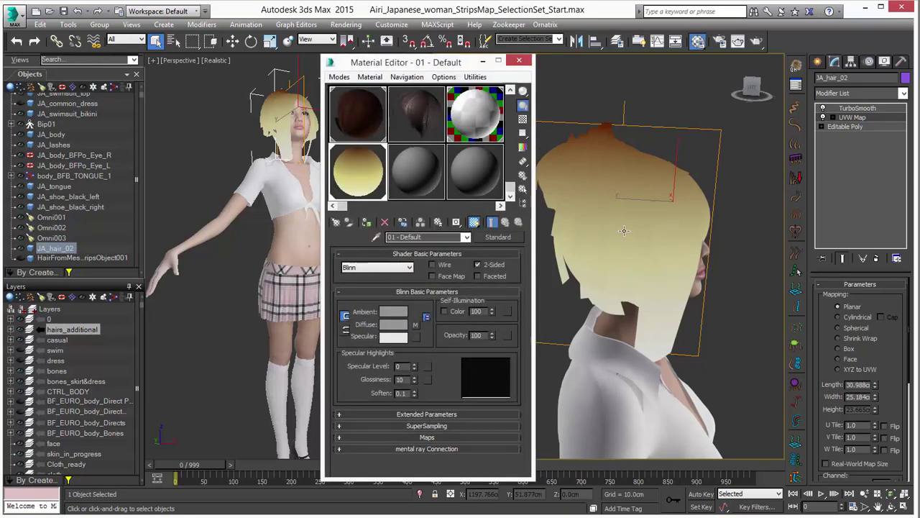
{"action": "left_click", "coordinate": [415, 326]}
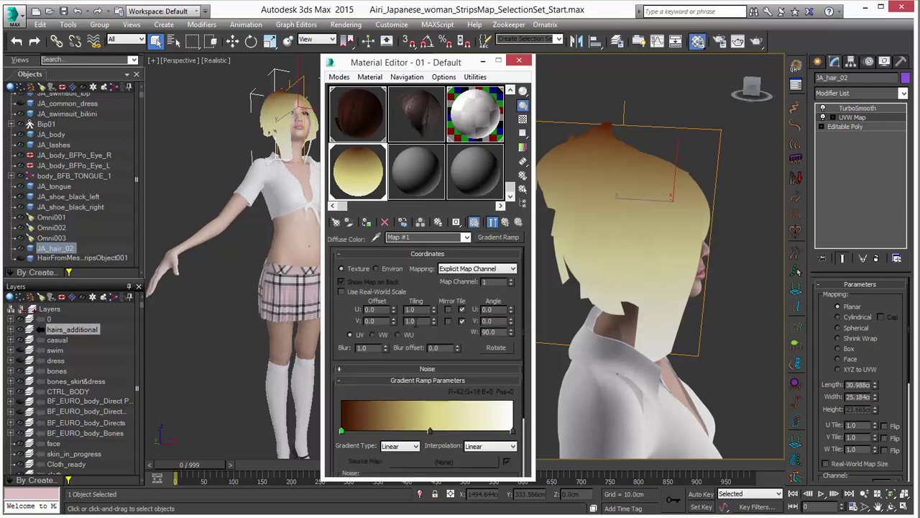
{"action": "left_click", "coordinate": [399, 431]}
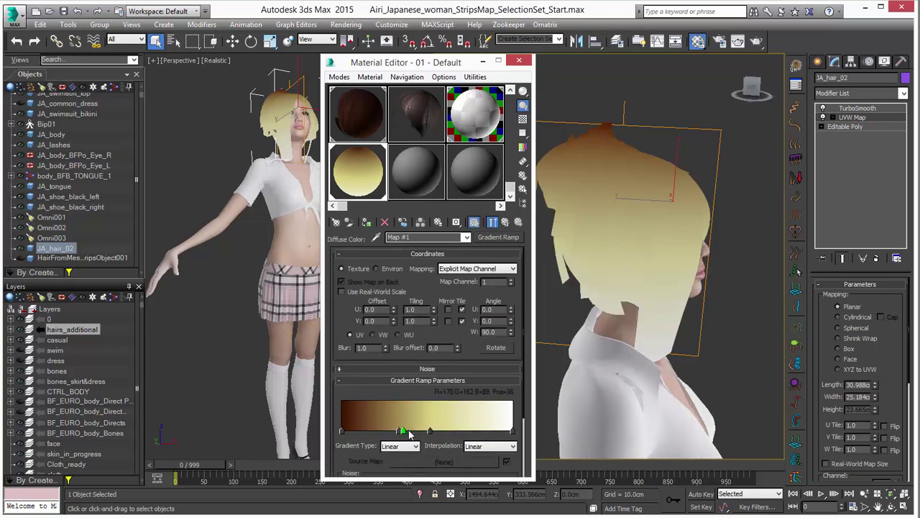
{"action": "double_click", "coordinate": [405, 432]}
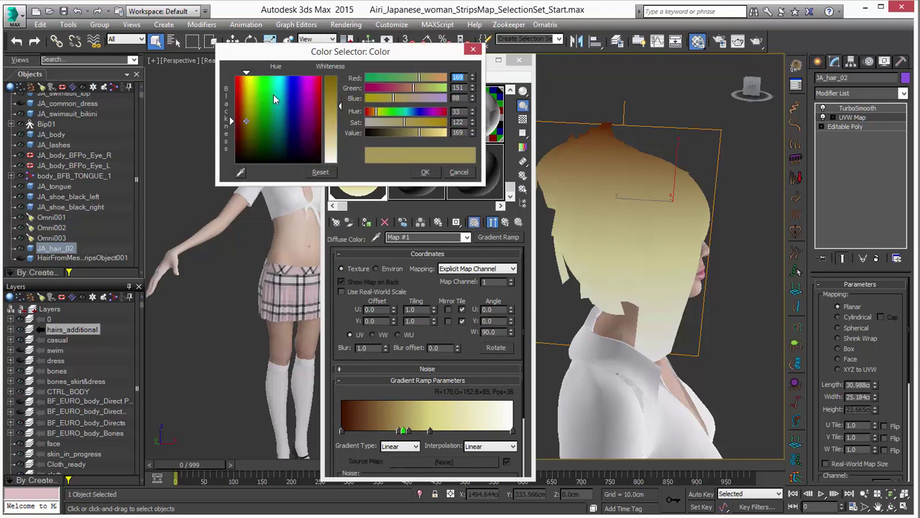
{"action": "mouse_move", "coordinate": [314, 92]}
{"action": "left_mouse_down"}
{"action": "mouse_move", "coordinate": [310, 81]}
{"action": "mouse_move", "coordinate": [337, 79]}
{"action": "left_mouse_up"}
{"action": "left_click", "coordinate": [425, 172]}
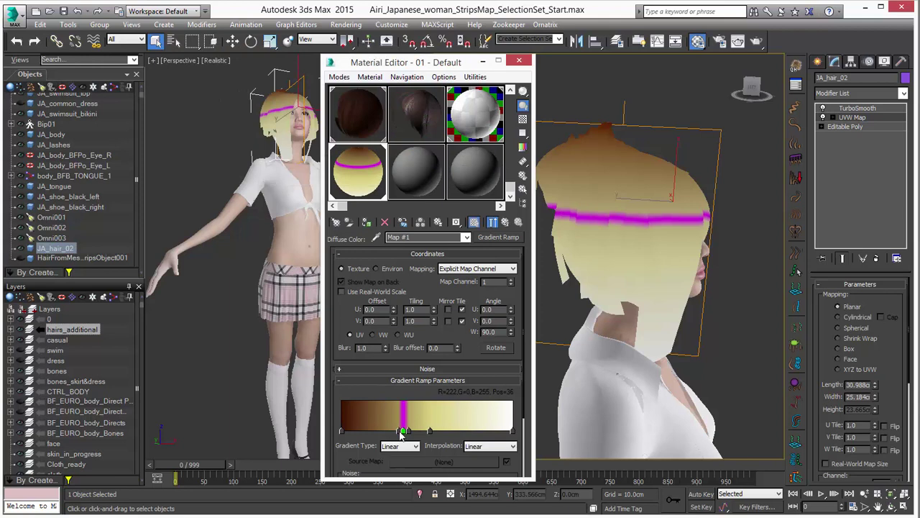
Widen the magenta band by repositioning the gradient flags around it, and close the Material Editor.
{"action": "mouse_move", "coordinate": [400, 431]}
{"action": "left_mouse_down"}
{"action": "mouse_move", "coordinate": [375, 432]}
{"action": "mouse_move", "coordinate": [417, 432]}
{"action": "mouse_move", "coordinate": [402, 431]}
{"action": "left_mouse_up"}
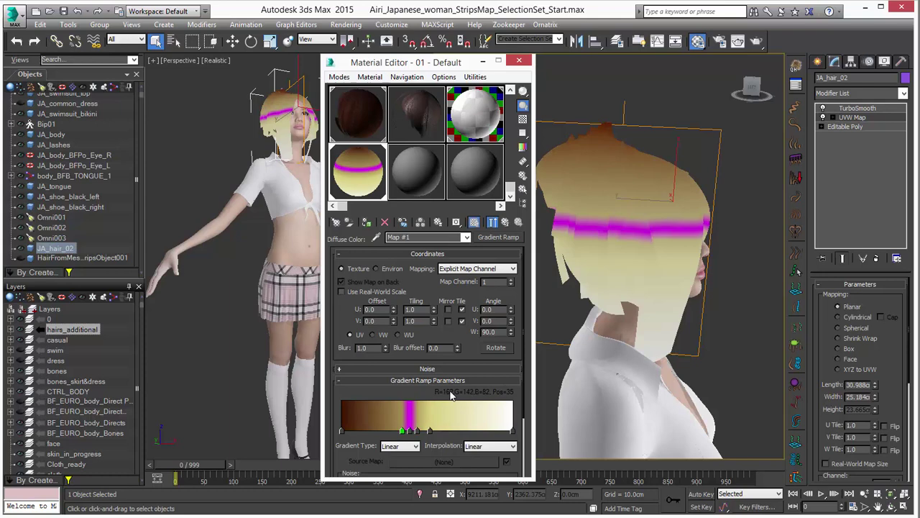
{"action": "mouse_move", "coordinate": [690, 230]}
{"action": "middle_mouse_down", "text": "alt"}
{"action": "mouse_move", "coordinate": [597, 223]}
{"action": "mouse_move", "coordinate": [685, 229]}
{"action": "middle_mouse_up", "text": "alt"}
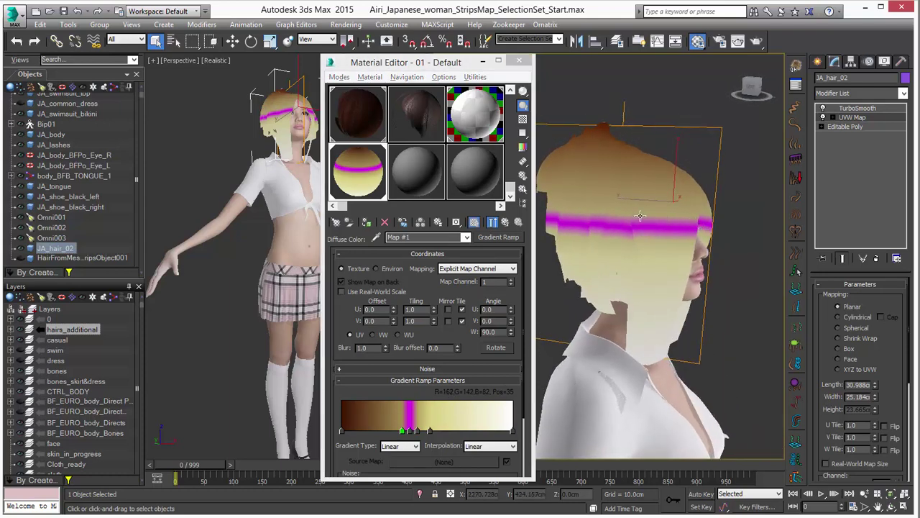
{"action": "left_click", "coordinate": [520, 61]}
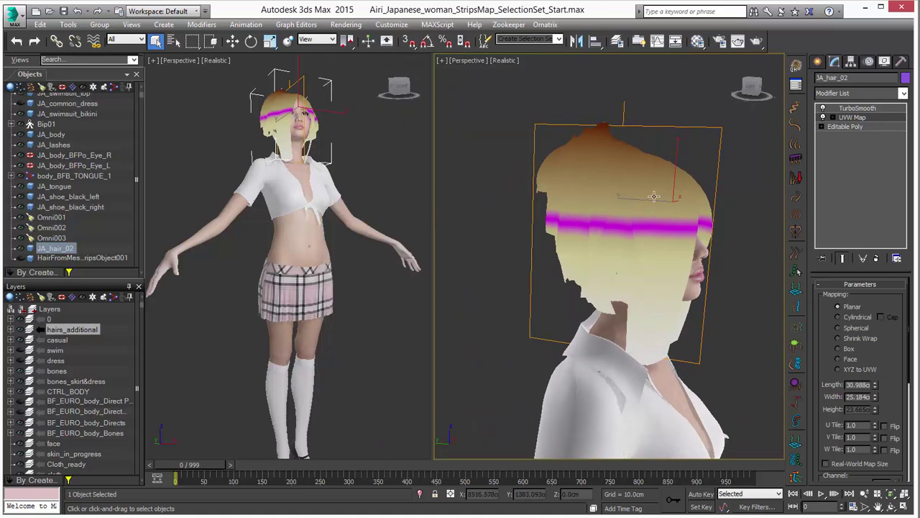
Select HairFromMeshStripsObject001 and make its strands visible with the JA_hair_02 mesh hidden.
{"action": "left_click", "coordinate": [54, 258]}
{"action": "left_click", "coordinate": [23, 260]}
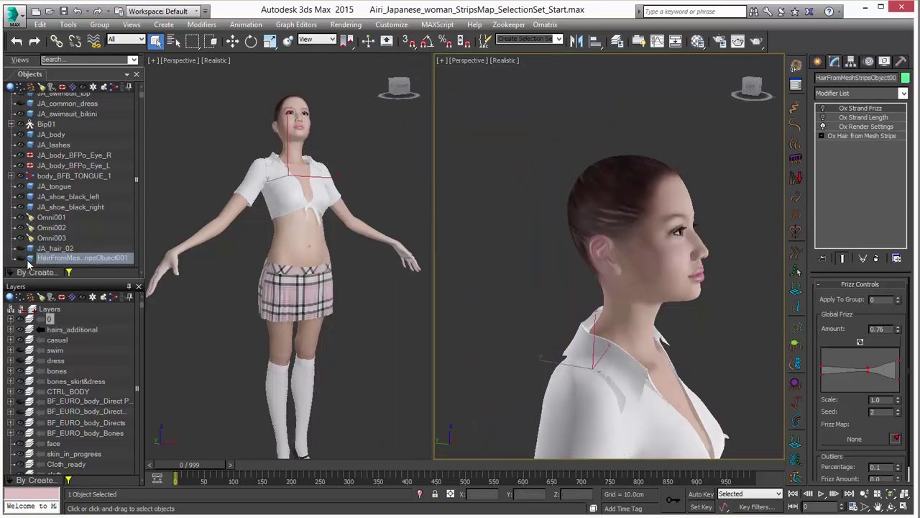
{"action": "left_click", "coordinate": [22, 258]}
{"action": "middle_click_drag", "start_coordinate": [660, 265], "coordinate": [489, 268], "text": "alt"}
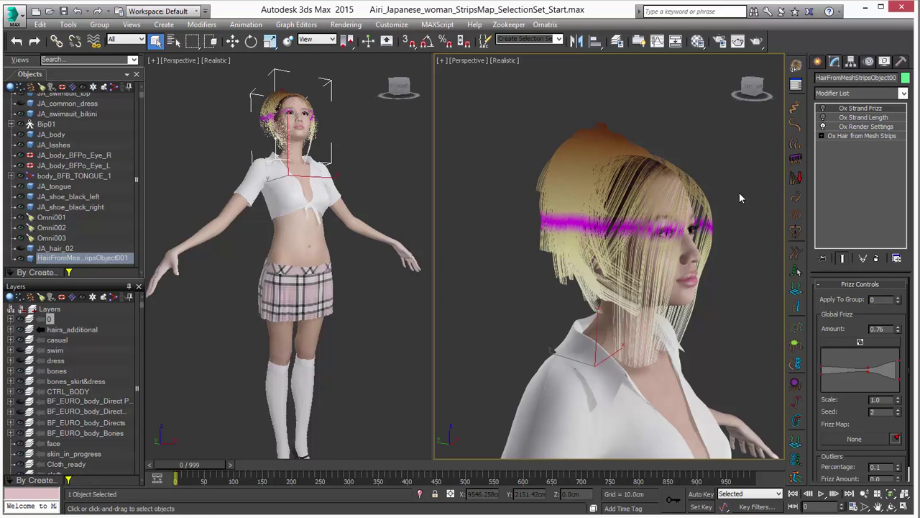
Remove the magenta flag from the 01 - Default material's Gradient Ramp and close the Material Editor.
{"action": "key", "text": "m"}
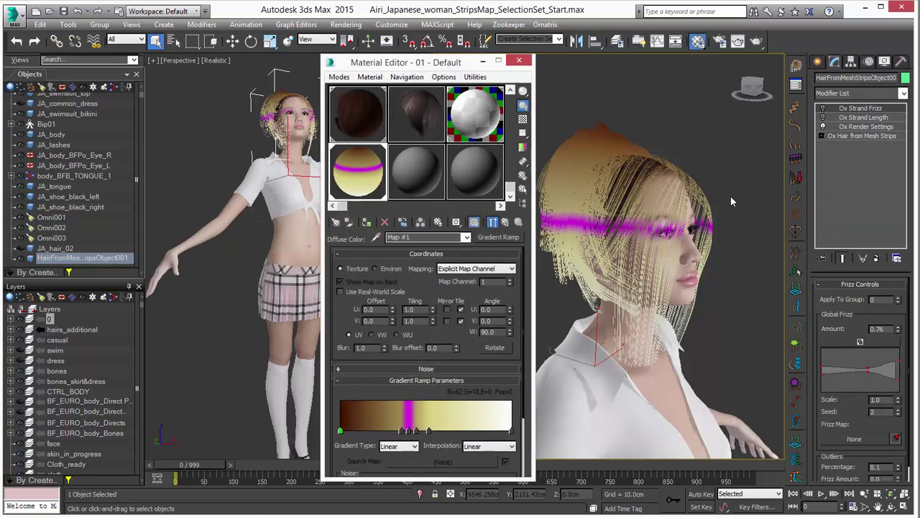
{"action": "left_click_drag", "start_coordinate": [409, 430], "coordinate": [382, 428]}
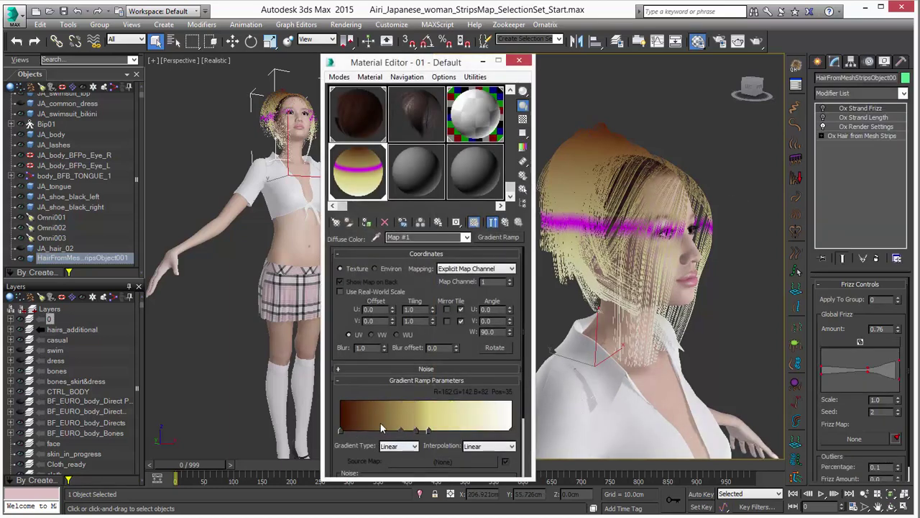
{"action": "key", "text": "m"}
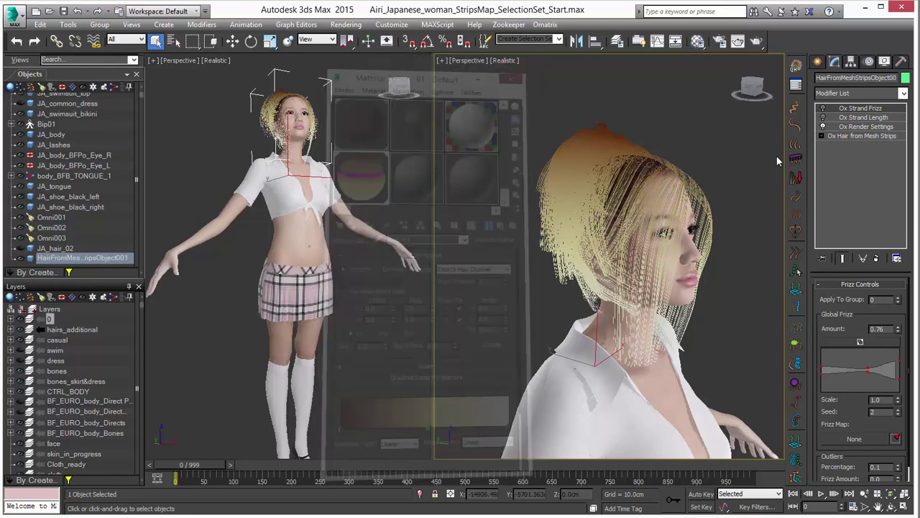
Turn on the Ox Strand Length and Ox Strand Frizz modifiers and view the hair from the front and side.
{"action": "left_click", "coordinate": [856, 123]}
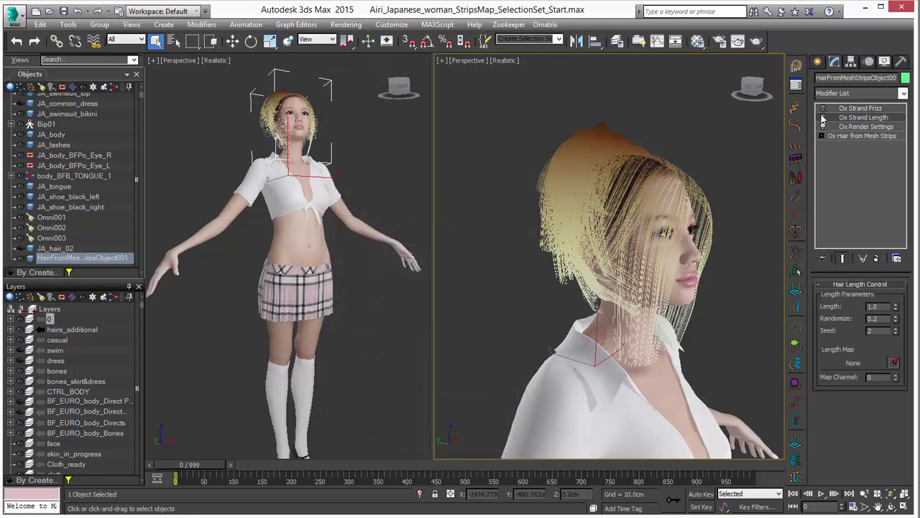
{"action": "middle_click_drag", "start_coordinate": [688, 267], "coordinate": [625, 264], "text": "alt"}
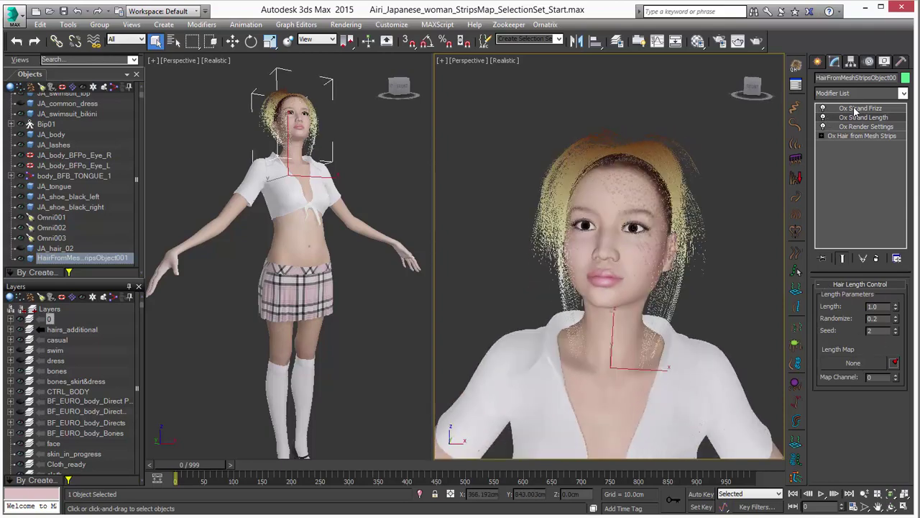
{"action": "middle_click_drag", "start_coordinate": [603, 233], "coordinate": [683, 251], "text": "alt"}
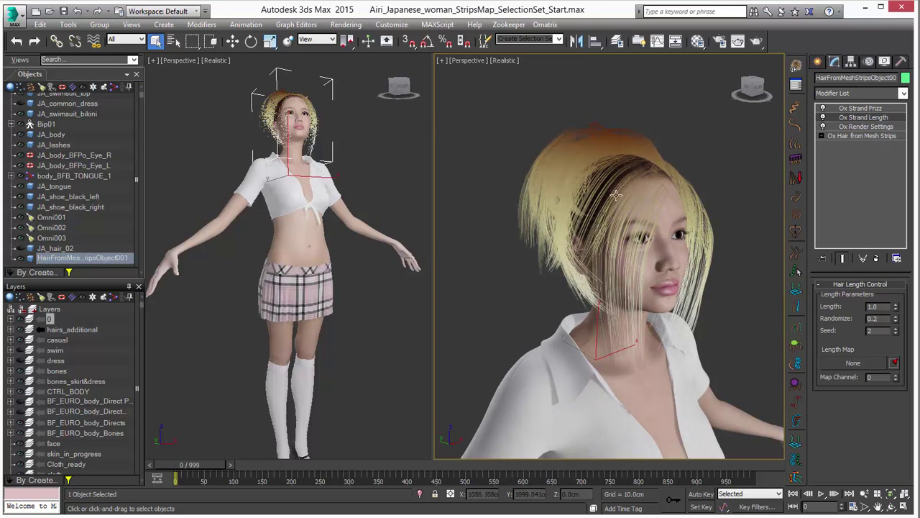
Add an Ox Mesh From Strands modifier above Ox Strand Frizz on the hair object.
{"action": "left_click", "coordinate": [863, 108]}
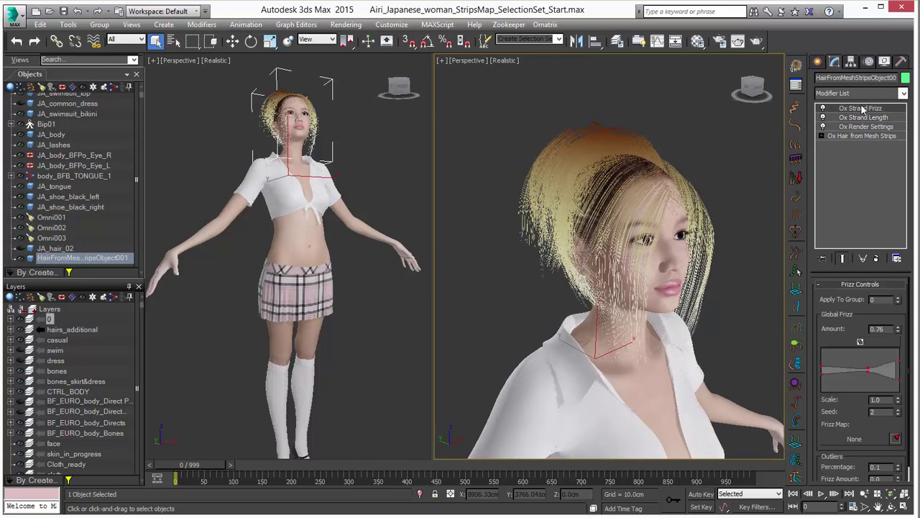
{"action": "left_click", "coordinate": [864, 94]}
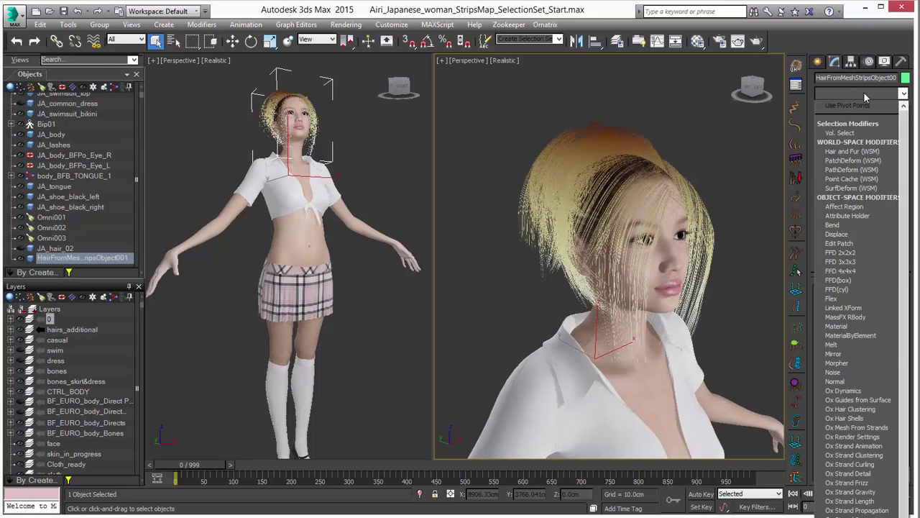
{"action": "key", "text": "o"}
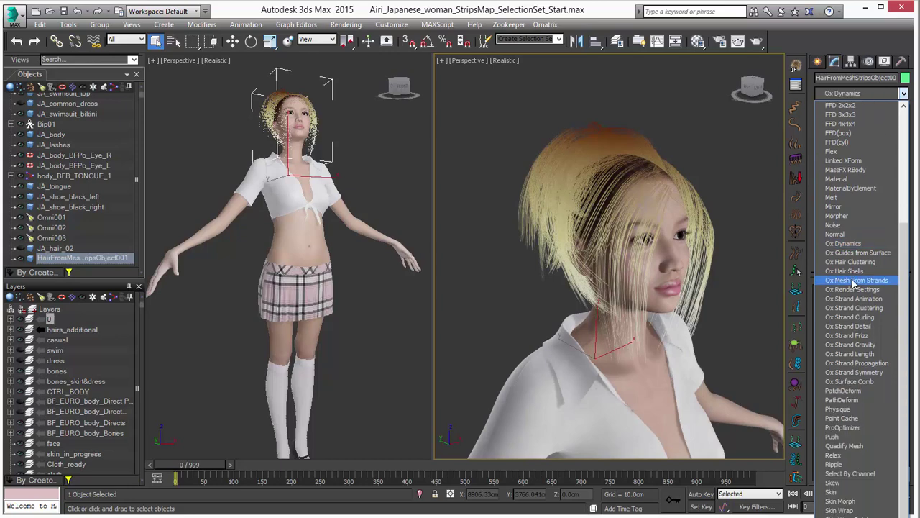
{"action": "left_click", "coordinate": [854, 280]}
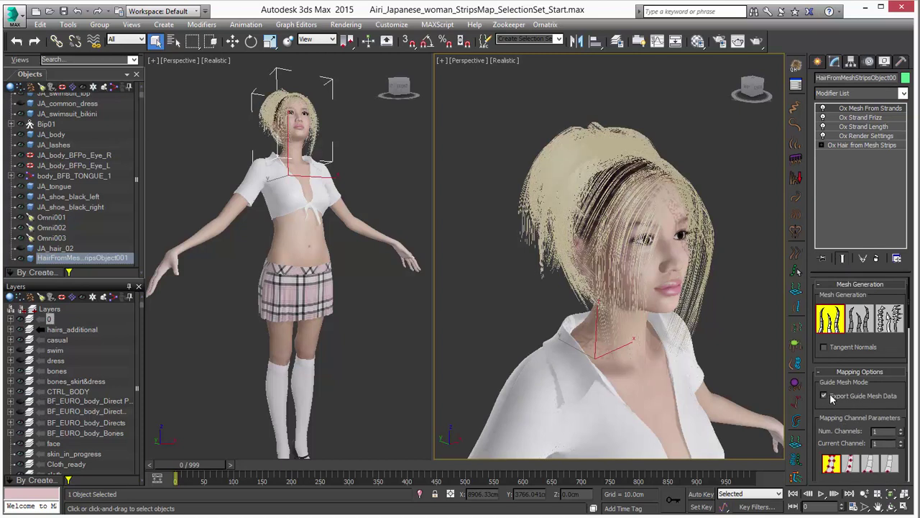
Set View Hairs % to 30 in the base Ox Hair from Mesh Strips settings.
{"action": "left_click", "coordinate": [848, 146]}
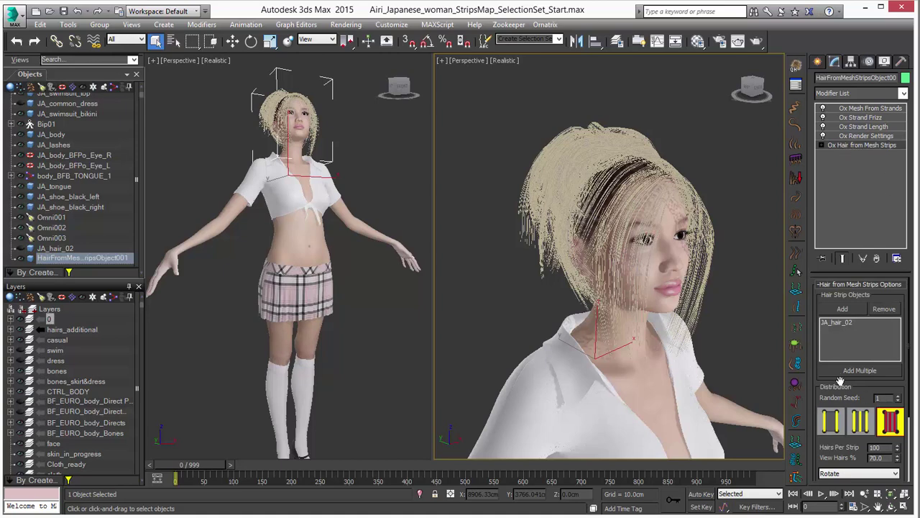
{"action": "left_click_drag", "start_coordinate": [841, 385], "coordinate": [842, 293]}
{"action": "left_click", "coordinate": [882, 365]}
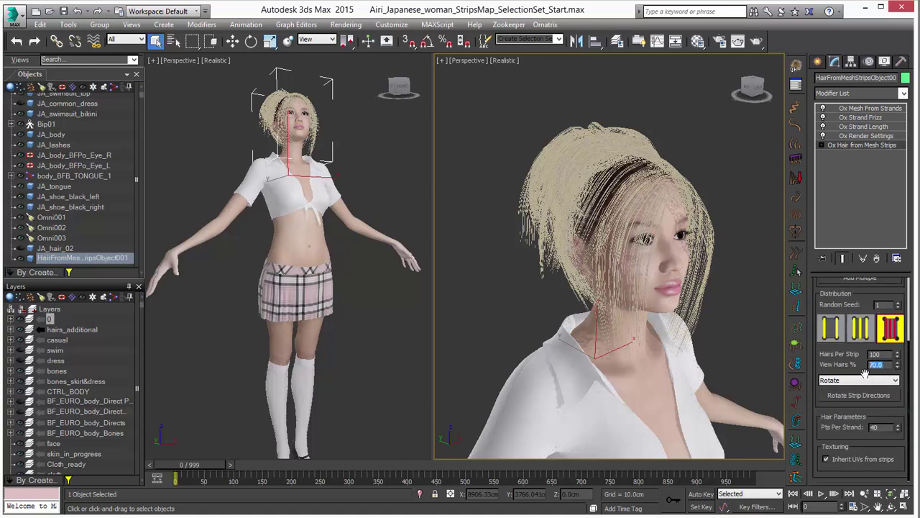
{"action": "type", "text": "30"}
{"action": "key", "text": "Return"}
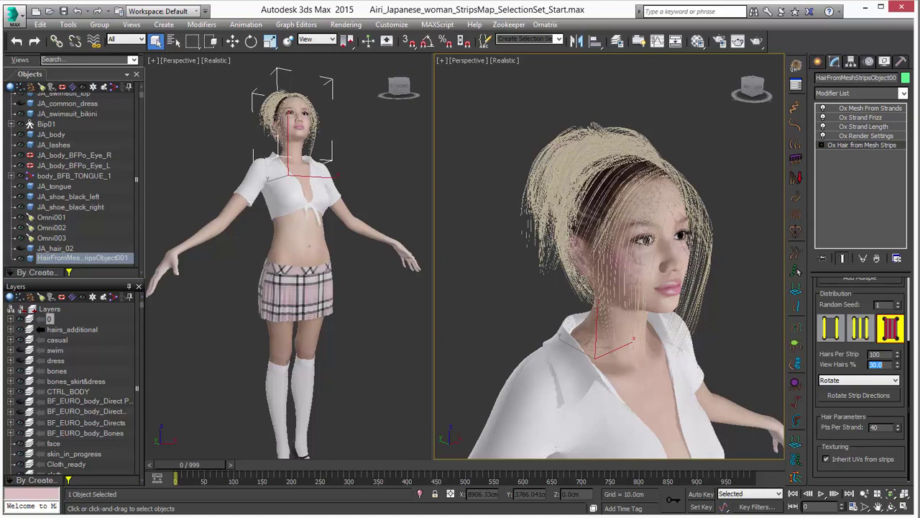
{"action": "middle_click_drag", "start_coordinate": [750, 185], "coordinate": [684, 185], "text": "alt"}
Add an Ox Guides from Guide Mesh modifier above Ox Mesh From Strands.
{"action": "left_click", "coordinate": [863, 108]}
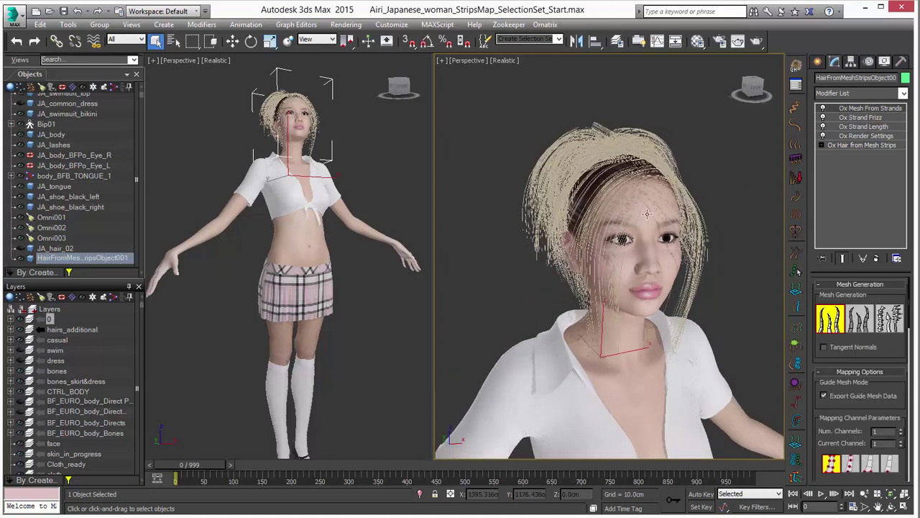
{"action": "middle_click_drag", "start_coordinate": [623, 240], "coordinate": [666, 227], "text": "alt"}
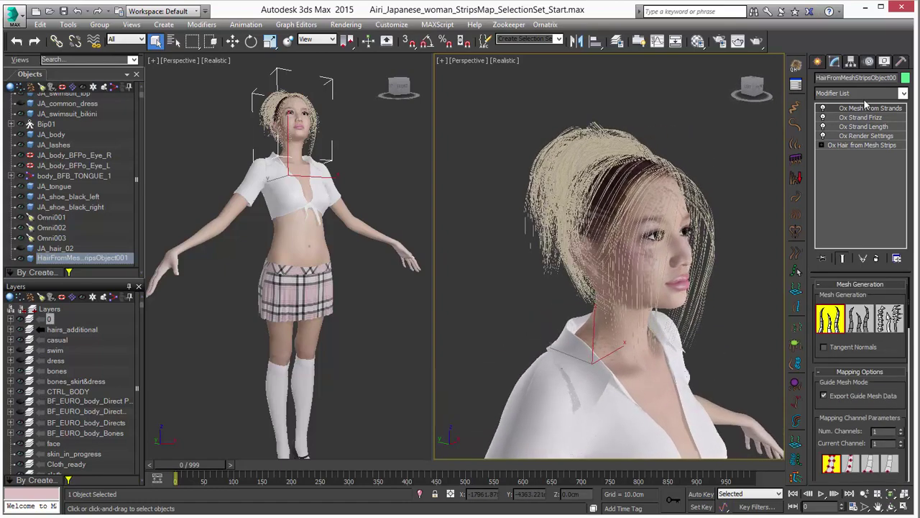
{"action": "left_click", "coordinate": [857, 95]}
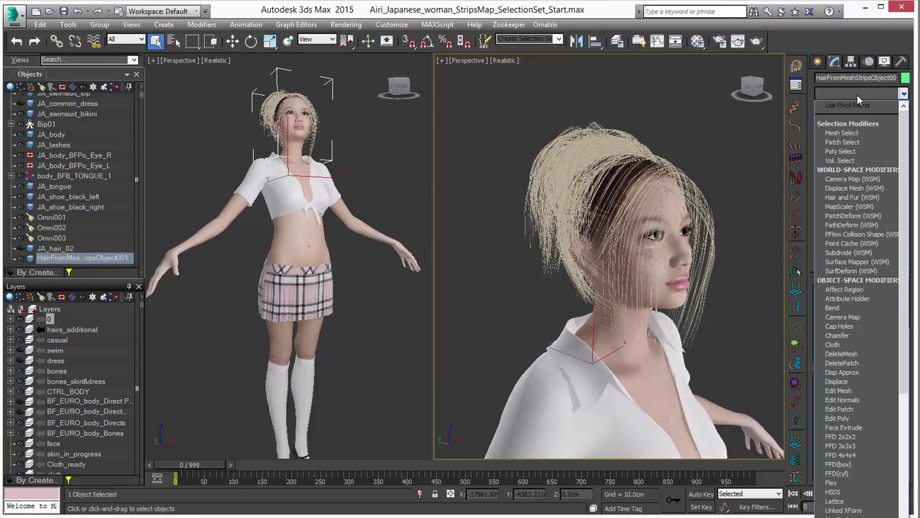
{"action": "key", "text": "o"}
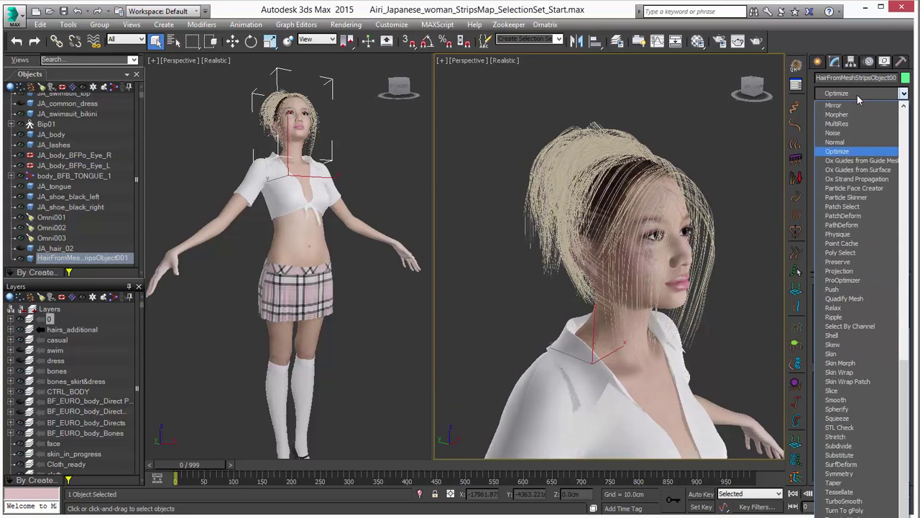
{"action": "left_click", "coordinate": [852, 162]}
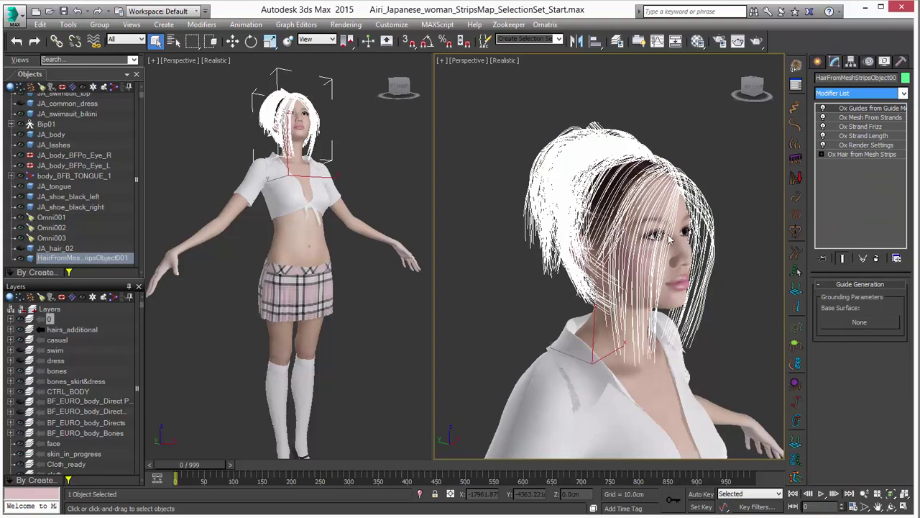
Add an Ox Edit Guides modifier at the top of the hair object's modifier stack.
{"action": "middle_click_drag", "start_coordinate": [697, 252], "coordinate": [661, 253], "text": "alt"}
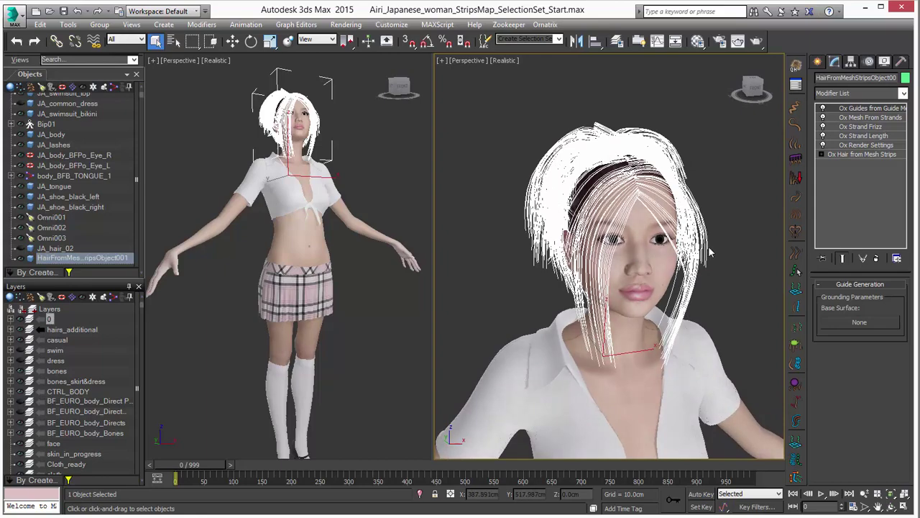
{"action": "middle_click_drag", "start_coordinate": [708, 251], "coordinate": [686, 249], "text": "alt"}
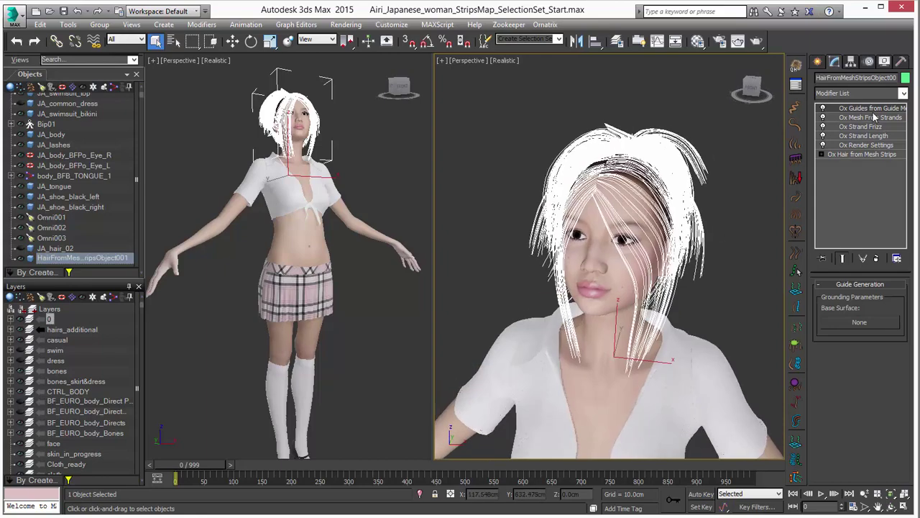
{"action": "left_click", "coordinate": [865, 94]}
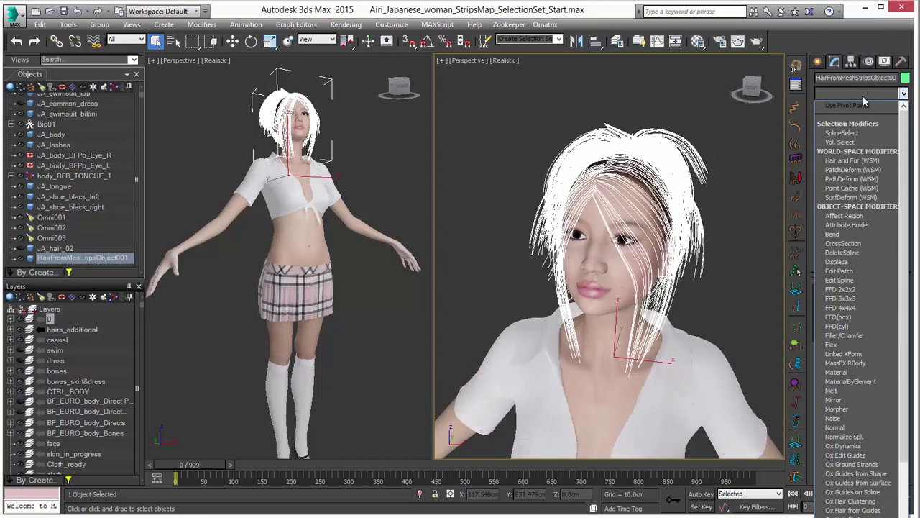
{"action": "scroll", "coordinate": [863, 108], "scroll_direction": "down", "scroll_amount": 10}
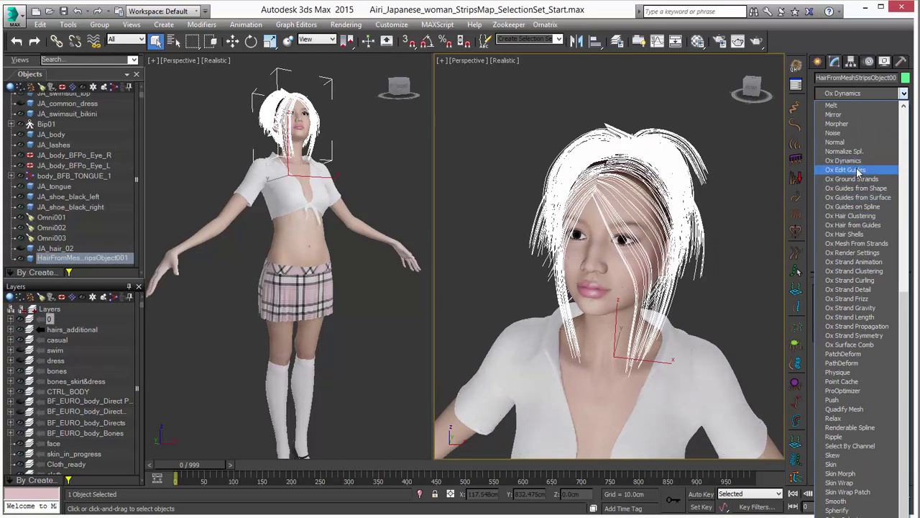
{"action": "left_click", "coordinate": [858, 170]}
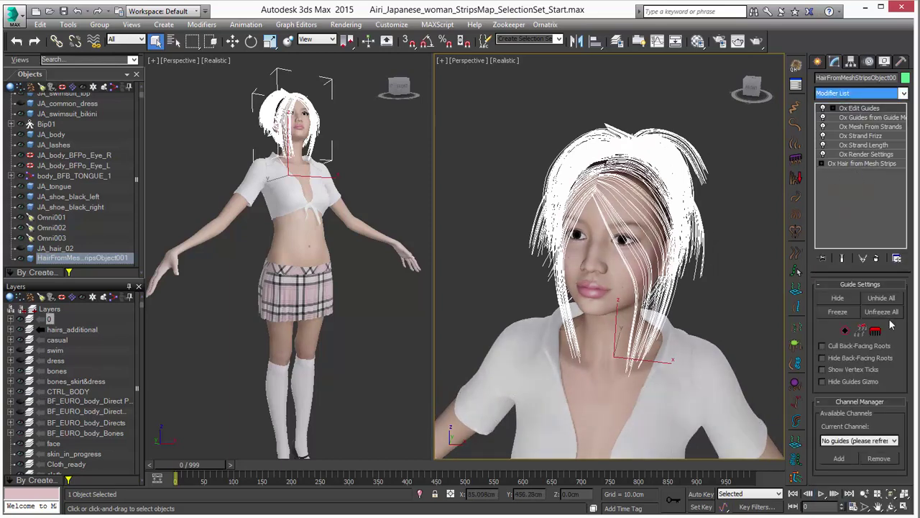
In root editing mode, select the front guides on the character's left side and save them as the selection set FrontLeft.
{"action": "left_click", "coordinate": [849, 332]}
{"action": "middle_click_drag", "start_coordinate": [610, 306], "coordinate": [678, 206], "text": "alt"}
{"action": "key", "text": "alt+w"}
{"action": "left_click_drag", "start_coordinate": [693, 251], "coordinate": [572, 298]}
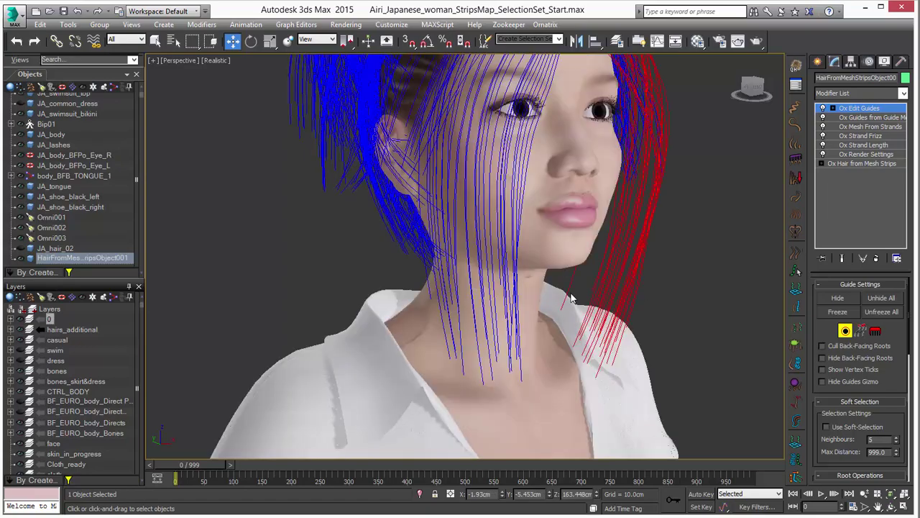
{"action": "middle_click_drag", "start_coordinate": [717, 302], "coordinate": [670, 260], "text": "alt"}
{"action": "scroll", "coordinate": [667, 273], "scroll_direction": "down", "scroll_amount": 4}
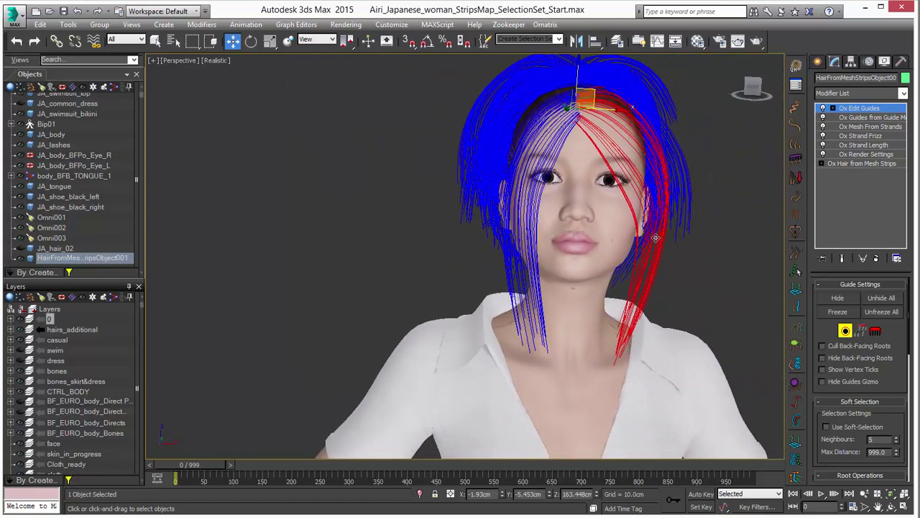
{"action": "left_click", "coordinate": [517, 39]}
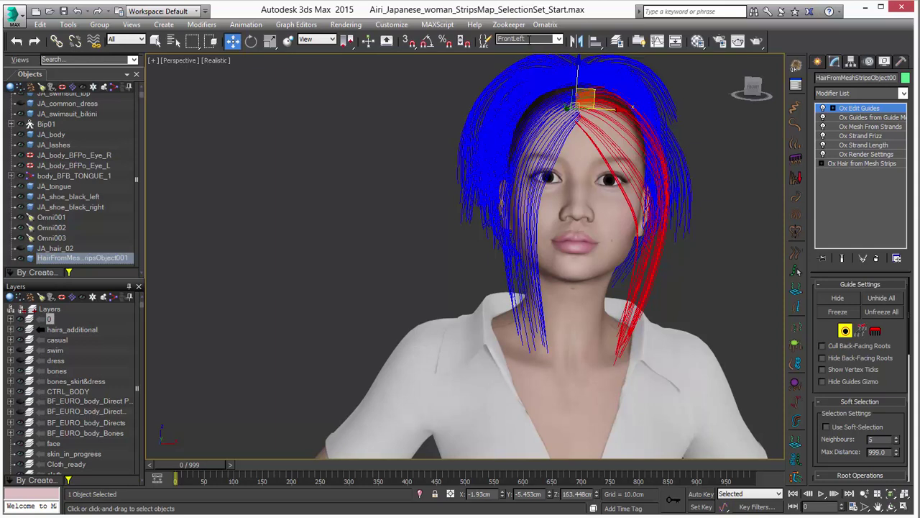
{"action": "key", "text": "Return"}
Select the front guides on the character's right side and save them as the selection set FrontRight.
{"action": "left_click_drag", "start_coordinate": [562, 291], "coordinate": [481, 323]}
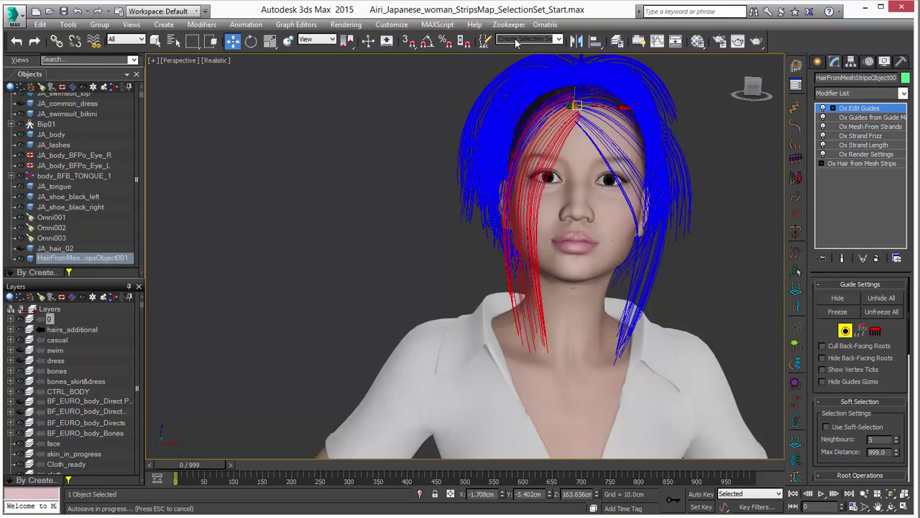
{"action": "left_click", "coordinate": [523, 40]}
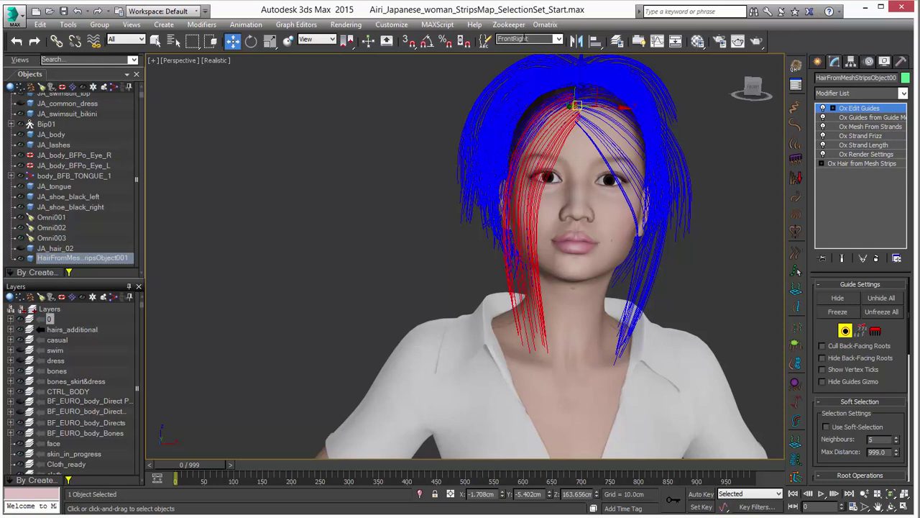
Test the named selection sets by recalling FrontRight and FrontLeft in turn, ending with FrontRight selected.
{"action": "left_click", "coordinate": [559, 40]}
{"action": "left_click", "coordinate": [535, 57]}
{"action": "left_click", "coordinate": [559, 40]}
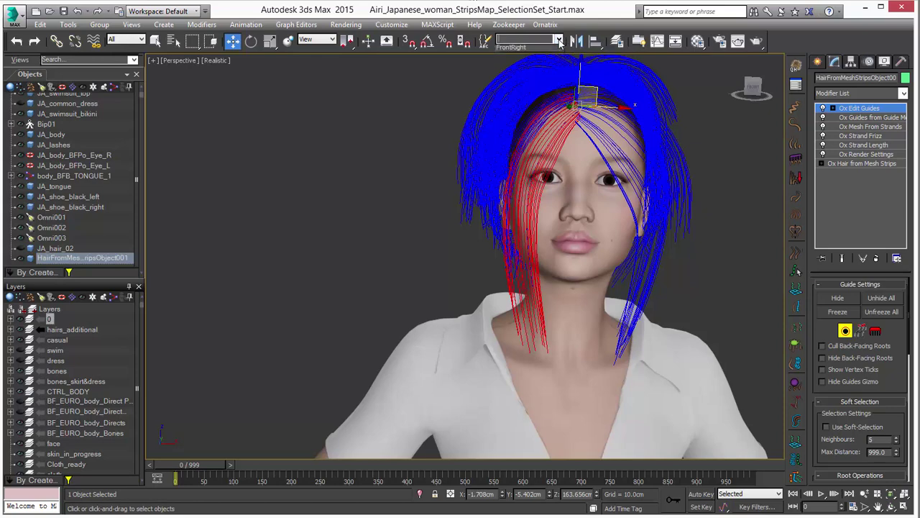
{"action": "left_click", "coordinate": [536, 49]}
{"action": "left_click", "coordinate": [559, 39]}
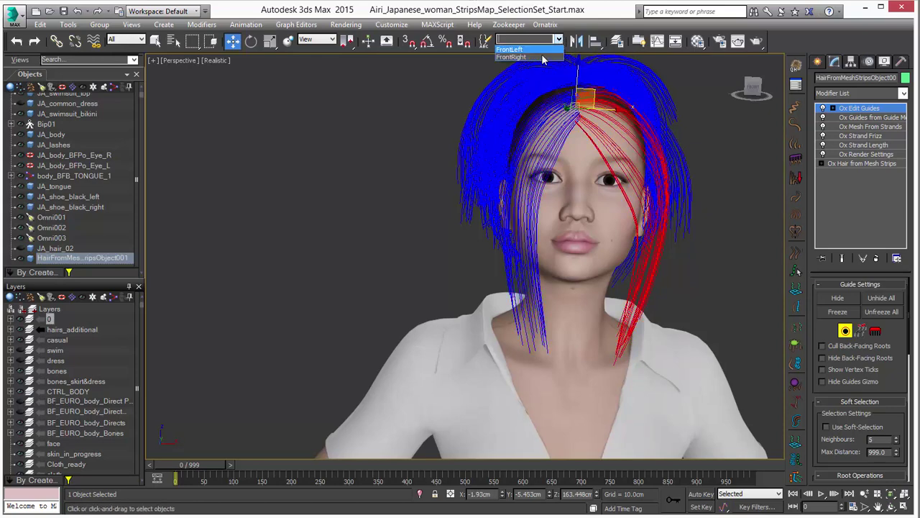
{"action": "left_click", "coordinate": [538, 57]}
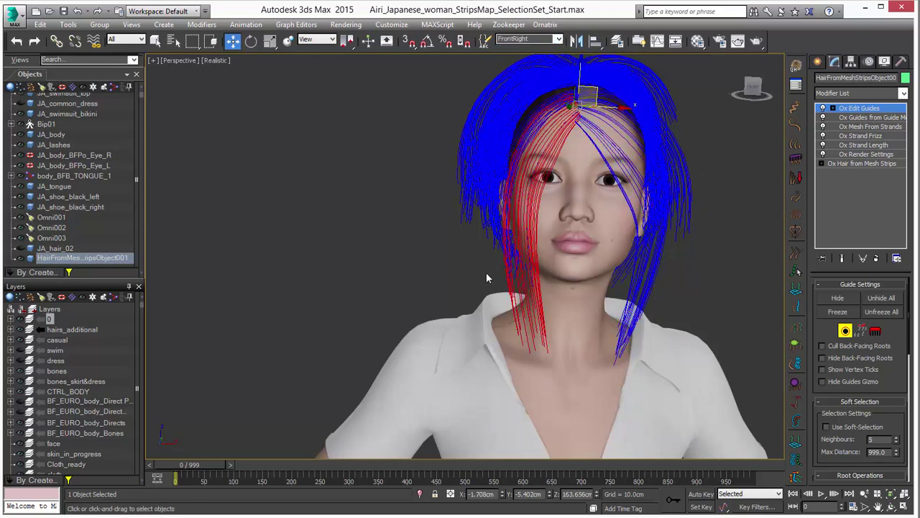
Switch Ox Edit Guides to brush mode and restrict the brush to affect only the selected guides.
{"action": "middle_click_drag", "start_coordinate": [502, 273], "coordinate": [533, 260], "text": "alt"}
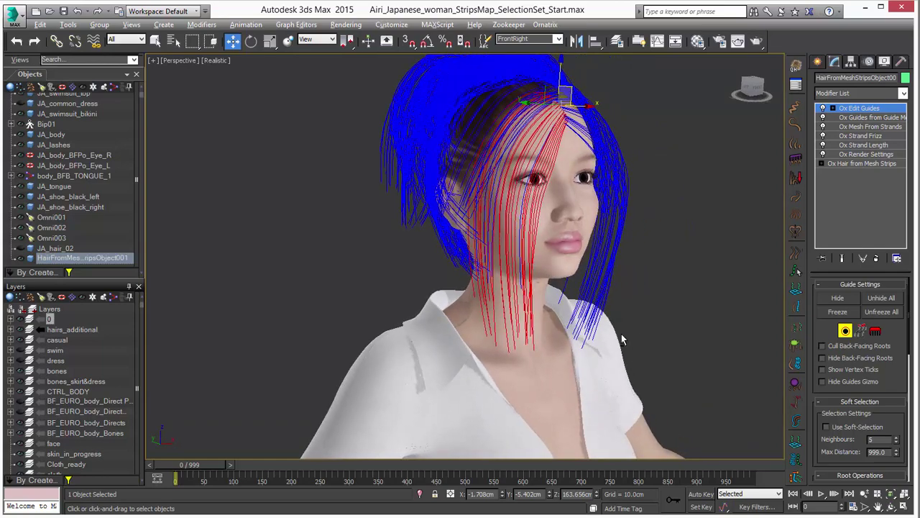
{"action": "middle_click_drag", "start_coordinate": [622, 334], "coordinate": [626, 269], "text": "alt"}
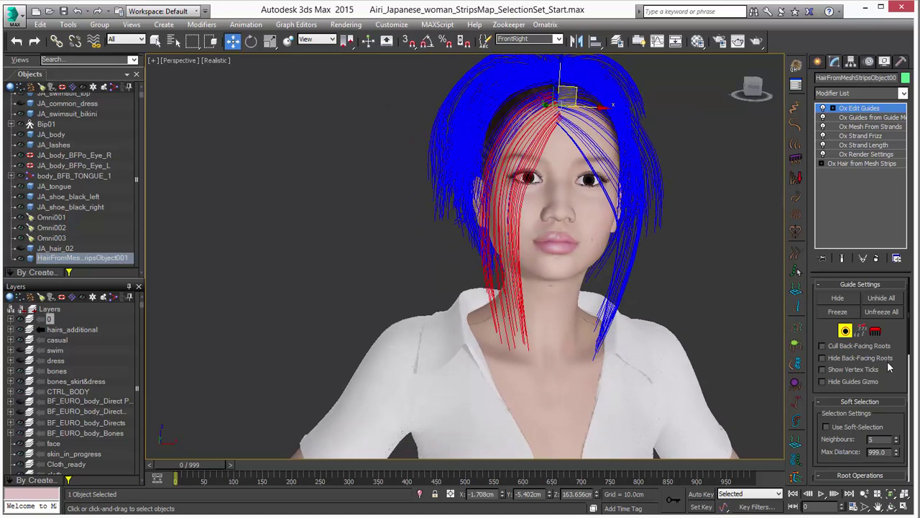
{"action": "left_click", "coordinate": [875, 330]}
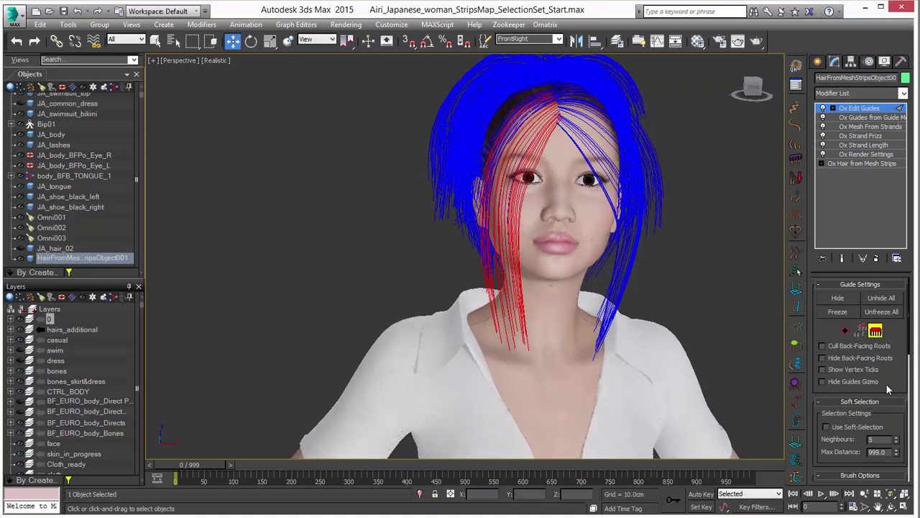
{"action": "scroll", "coordinate": [863, 359], "scroll_direction": "down", "scroll_amount": 5}
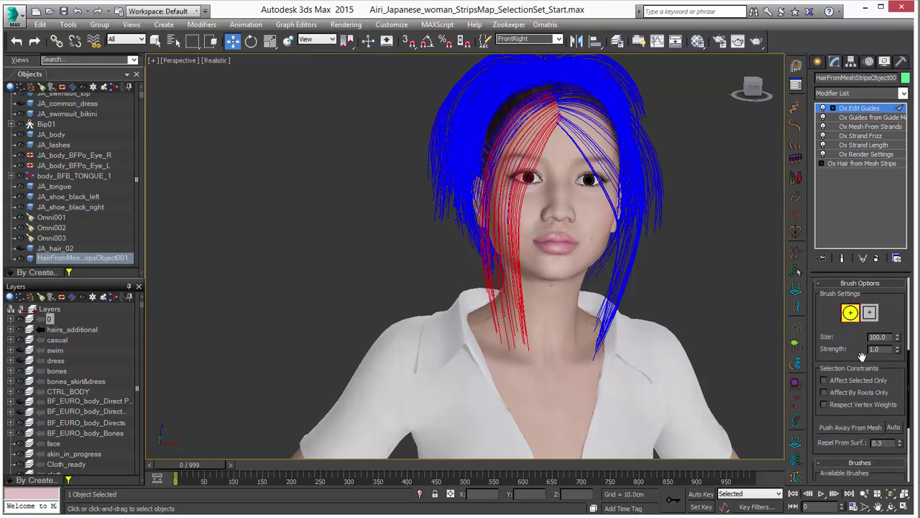
{"action": "left_click", "coordinate": [850, 381]}
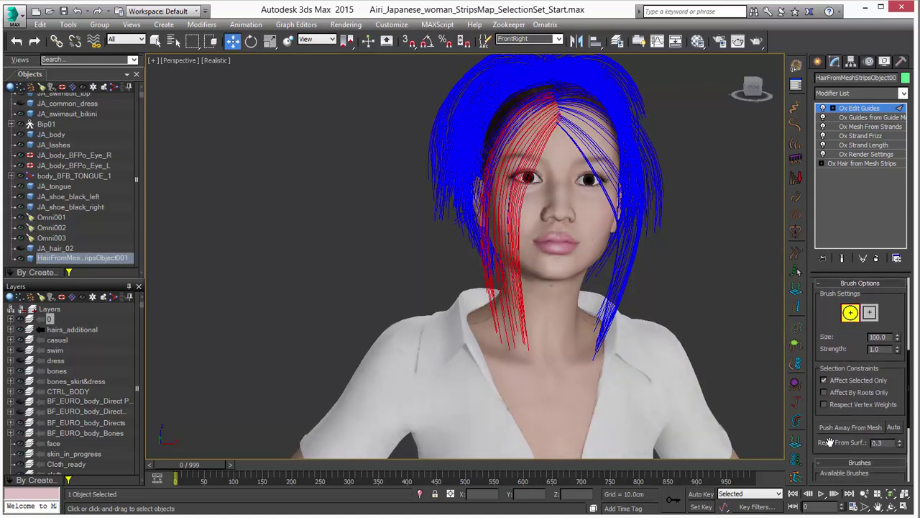
Comb the selected FrontRight guides near the eye with the Move brush at strength 1.0.
{"action": "scroll", "coordinate": [830, 443], "scroll_direction": "down", "scroll_amount": 4}
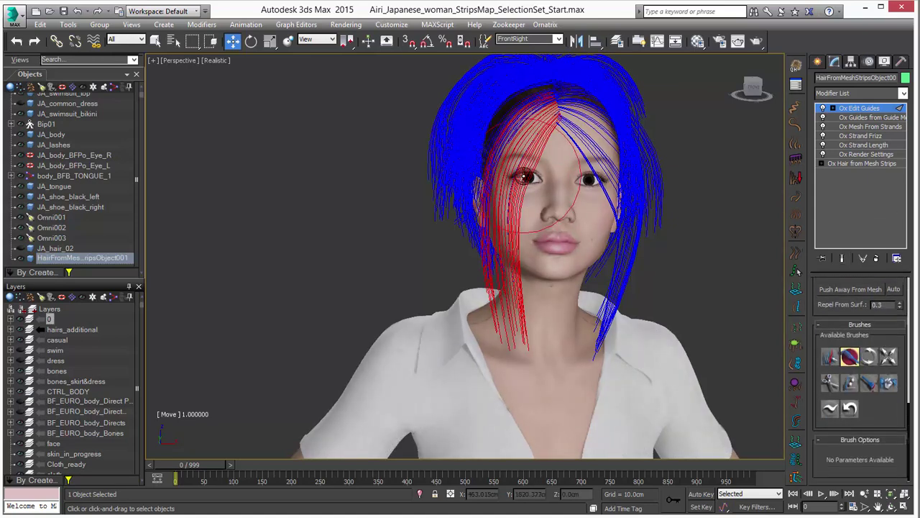
{"action": "left_click_drag", "start_coordinate": [527, 177], "coordinate": [518, 175]}
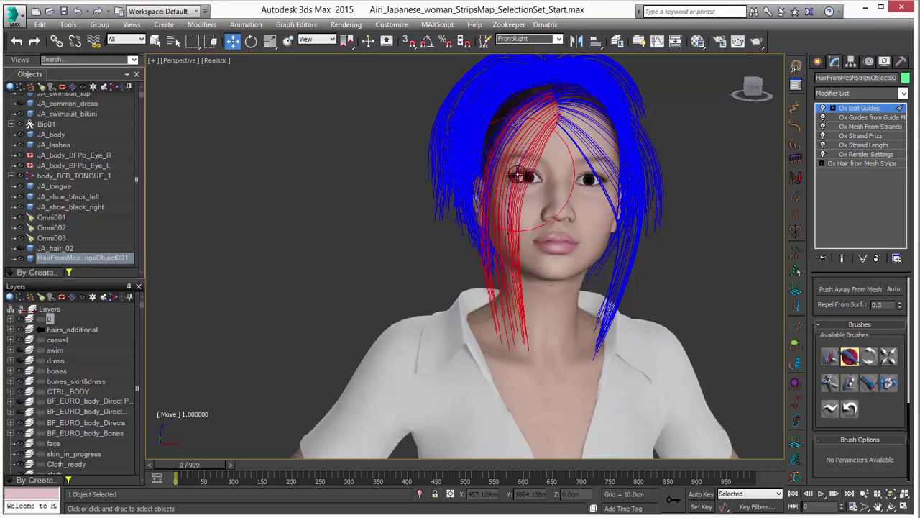